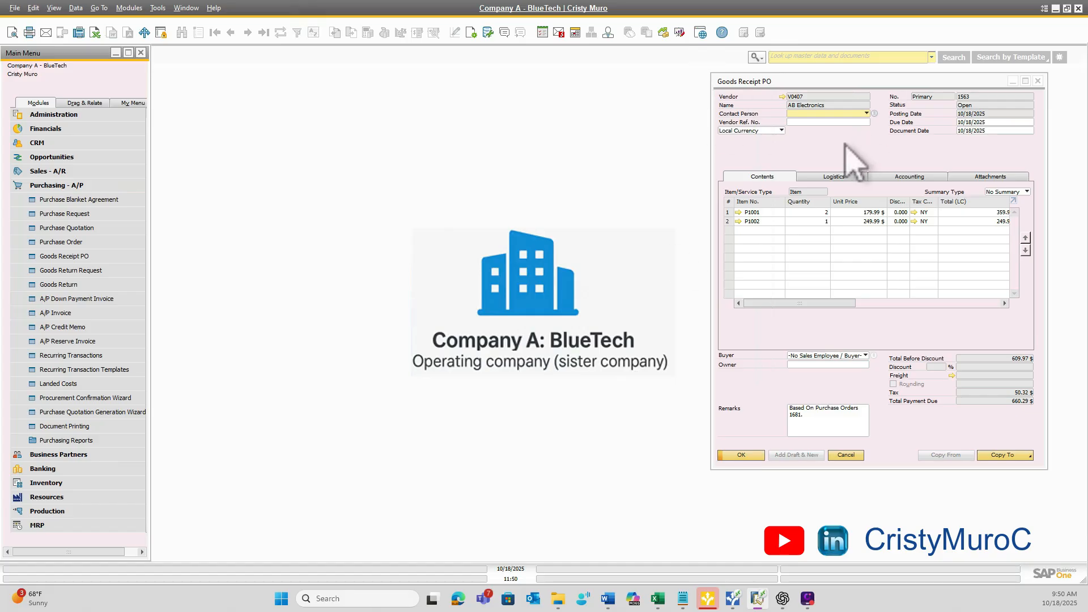
Start a landed costs document with AB Electronics as the vendor and Broker company as the broker
click(845, 164)
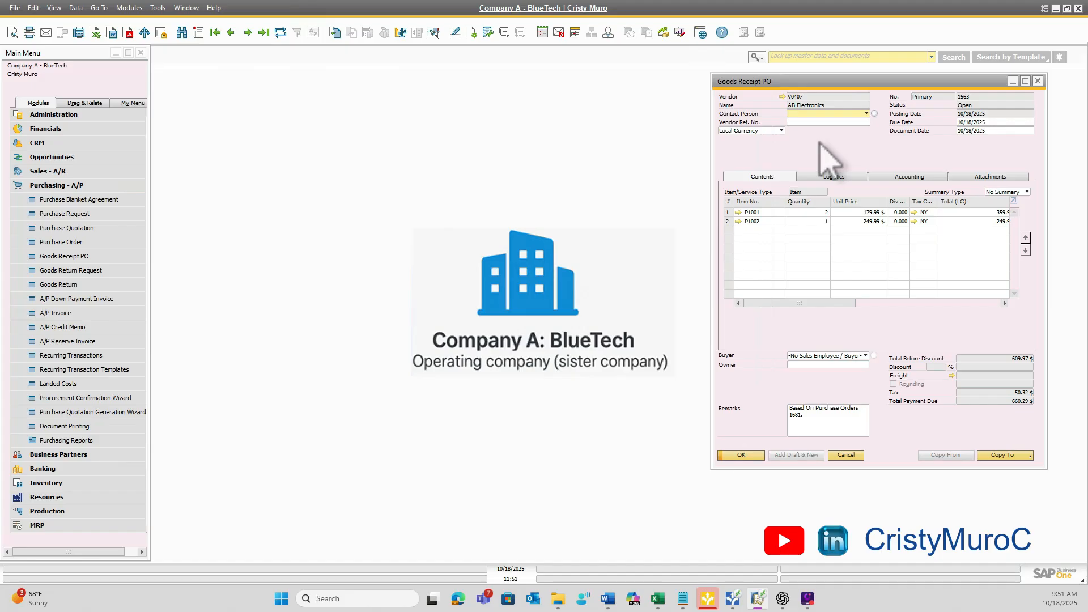
click(78, 386)
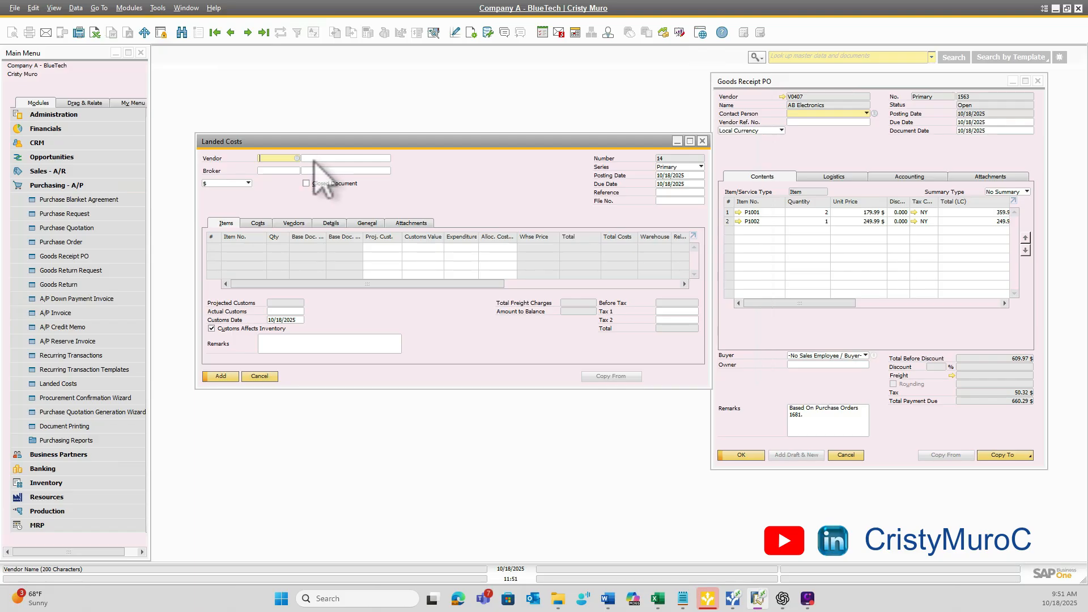
click(340, 158)
text(ab electro)
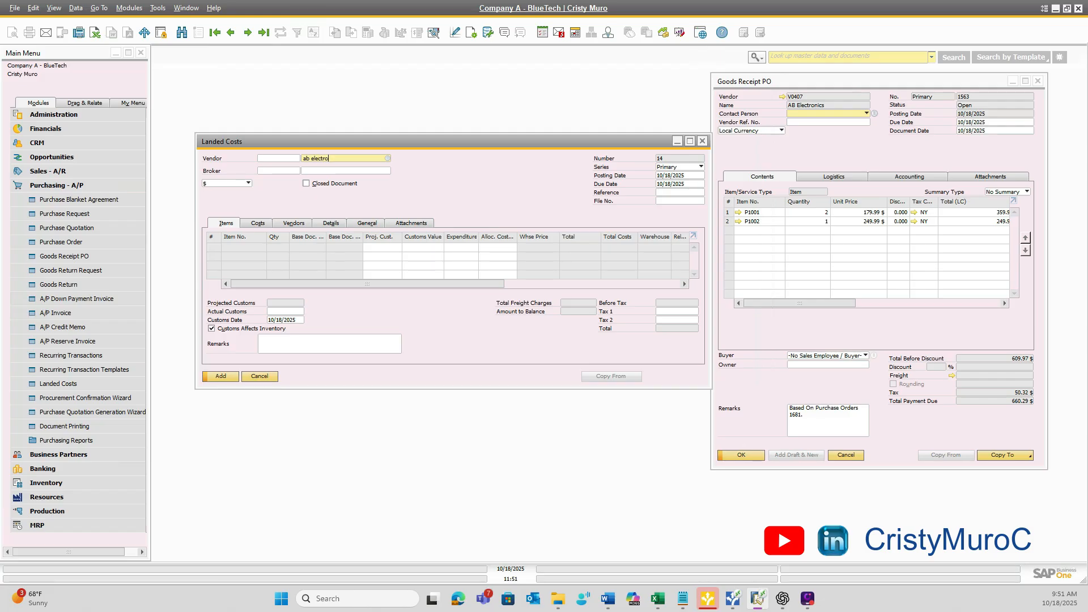
key(Tab)
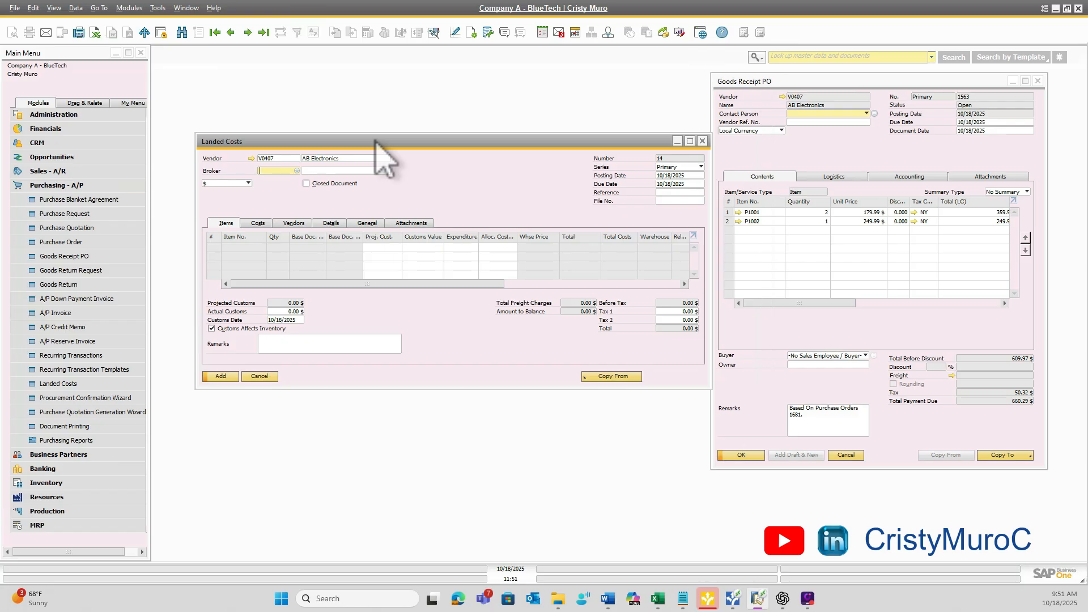
text(v90009)
key(Tab)
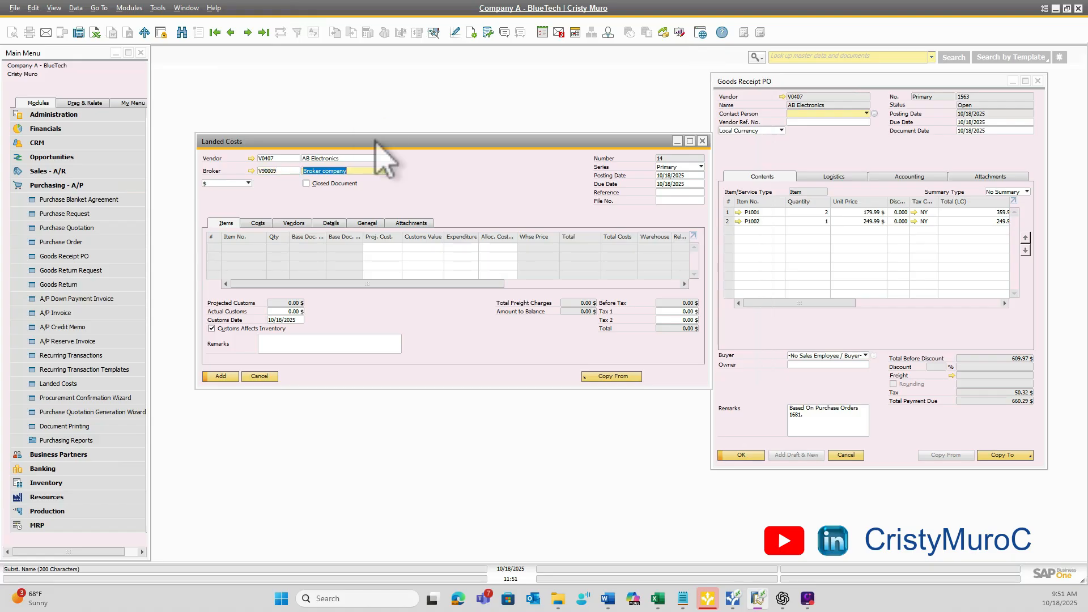
Copy the items from the vendor's goods receipt PO dated 10/18/2025 into the landed costs document
click(586, 376)
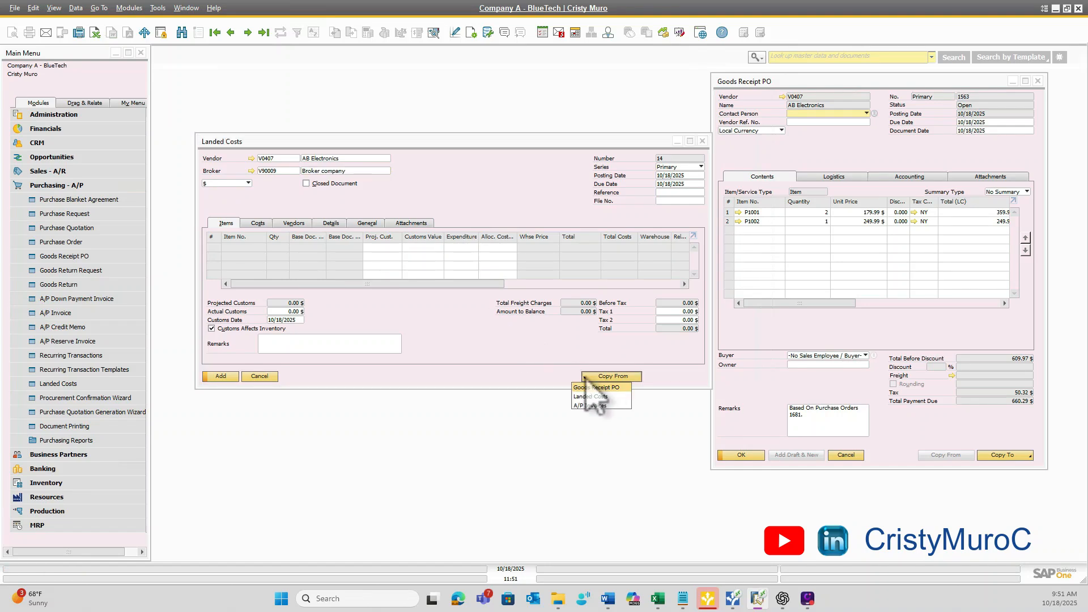
click(613, 388)
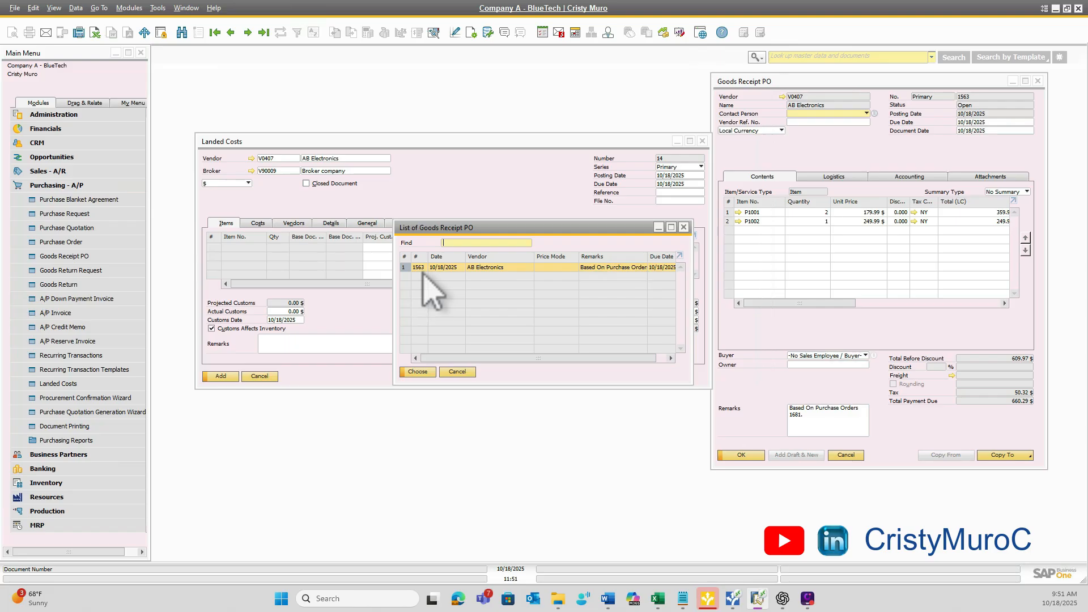
click(417, 372)
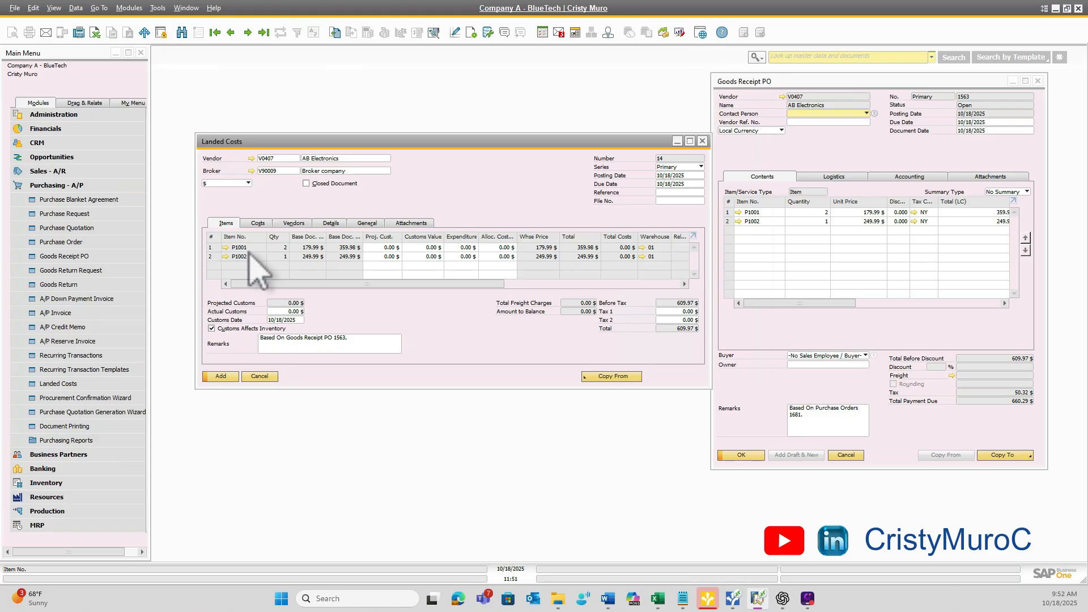
Set the fixed costs to 100 $ for Insurance and 2,000 $ for Shipping
click(264, 224)
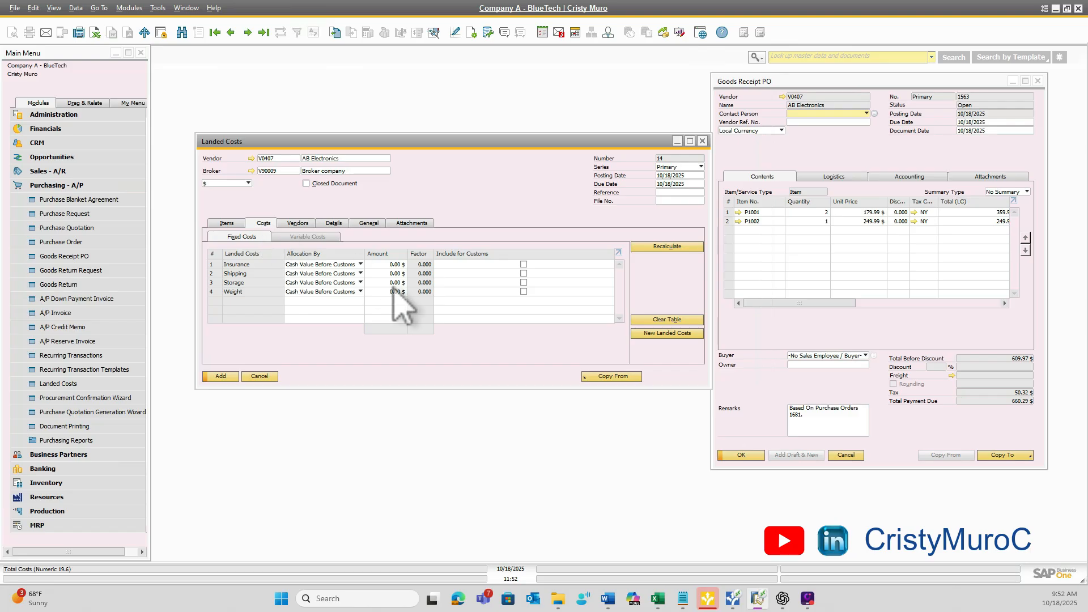
click(395, 265)
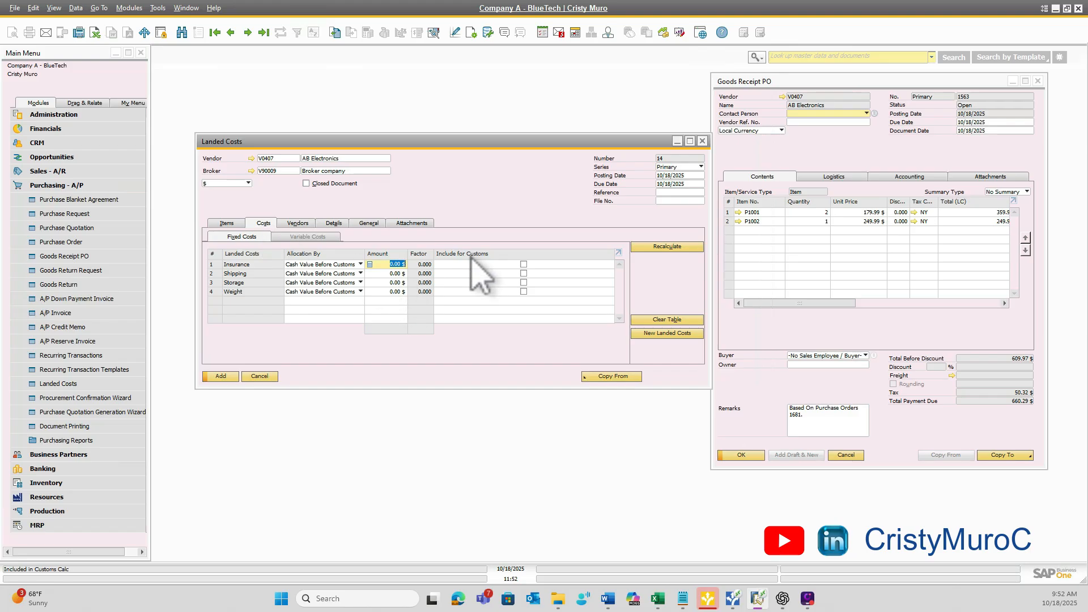
text(1000)
key(Down)
key(Up)
text(10)
key(Down)
text(200)
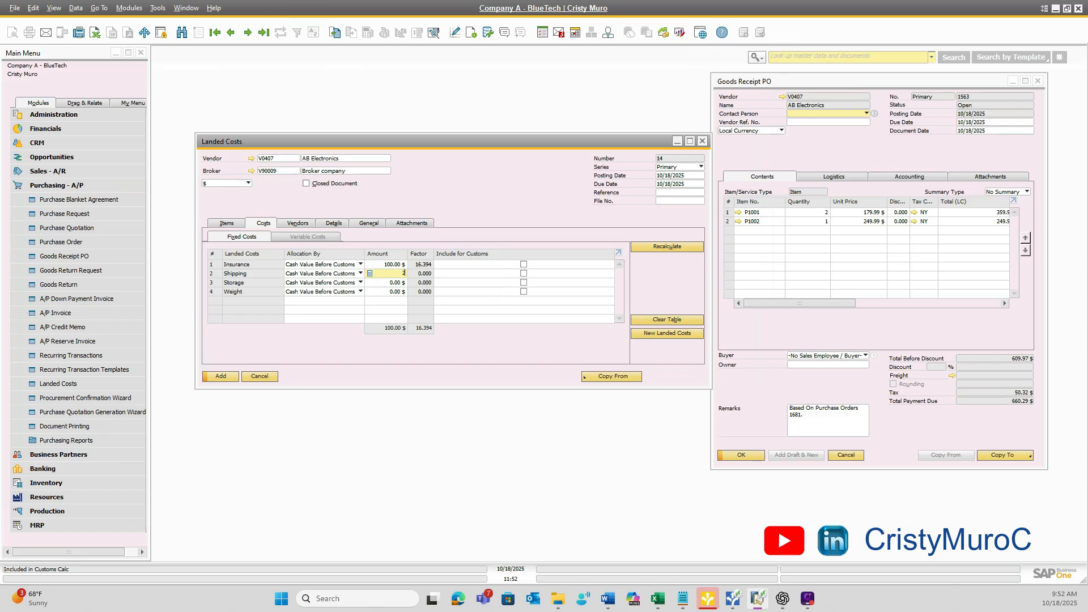
key(Down)
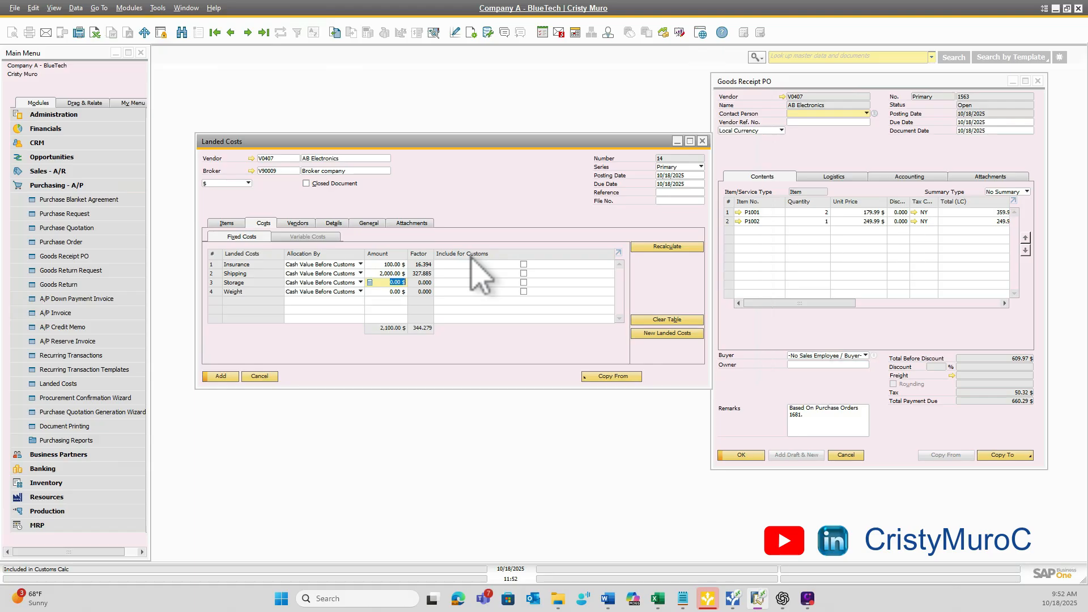
Add the landed costs document, confirm the addition and display the saved record
click(230, 377)
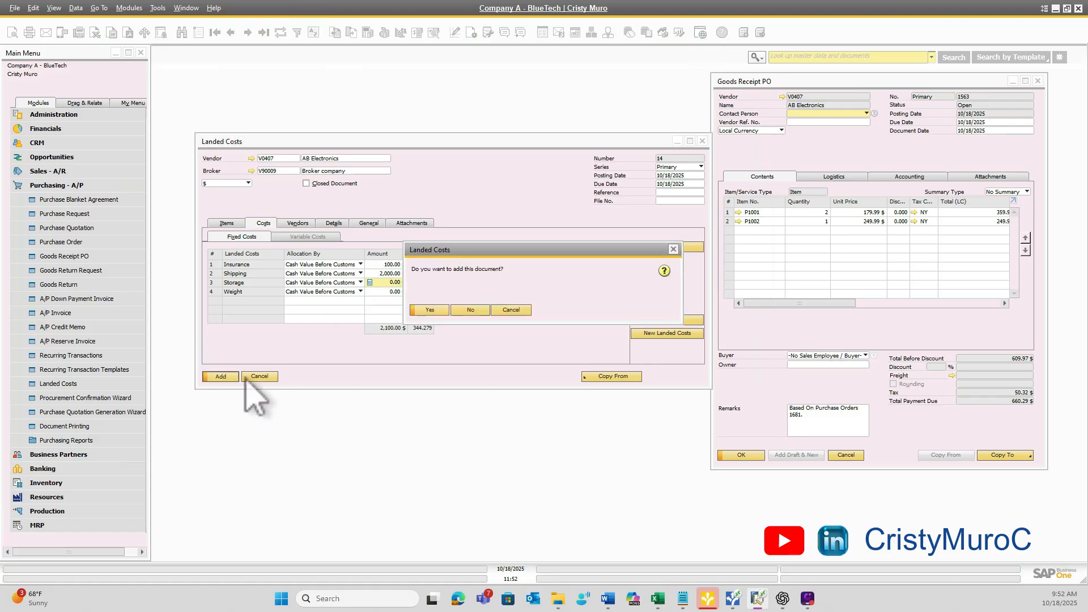
click(429, 309)
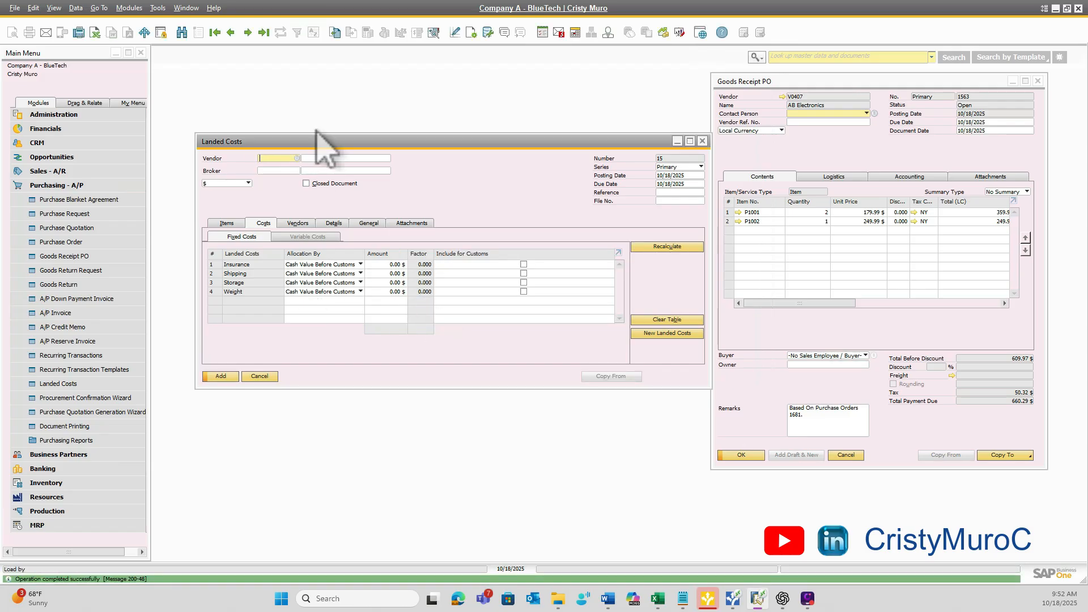
click(231, 33)
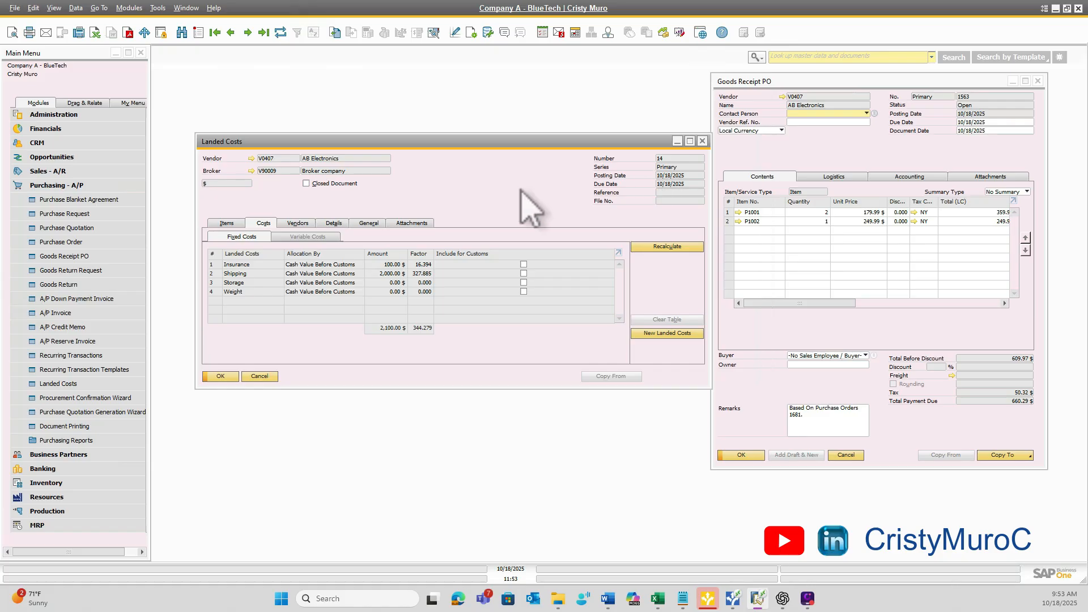
Start another landed costs document for vendor AB Electronics with Broker company as the broker
click(197, 32)
text(v040)
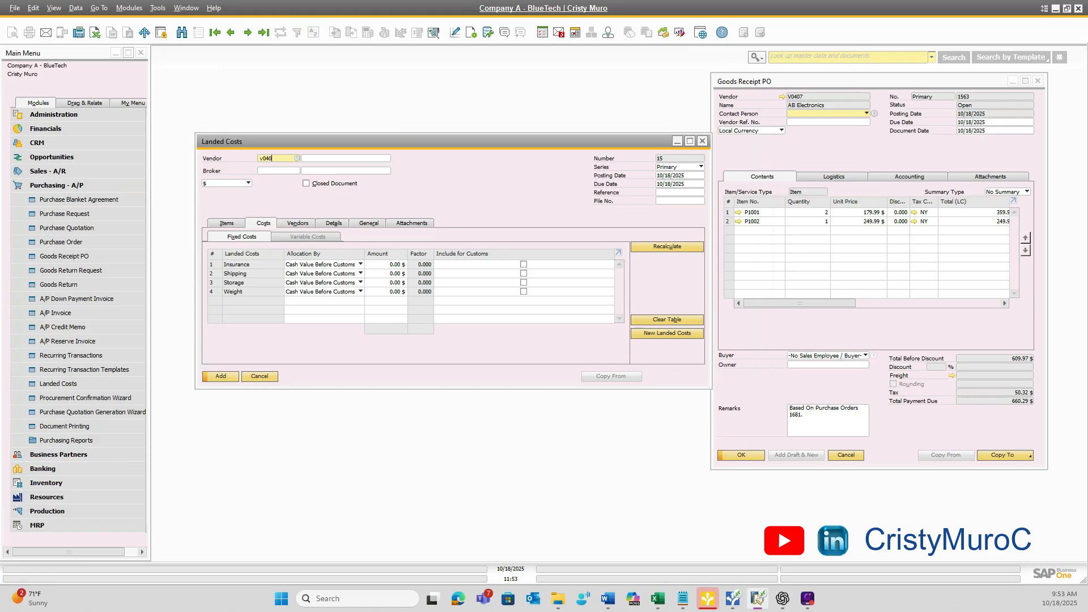
text(7)
key(Tab)
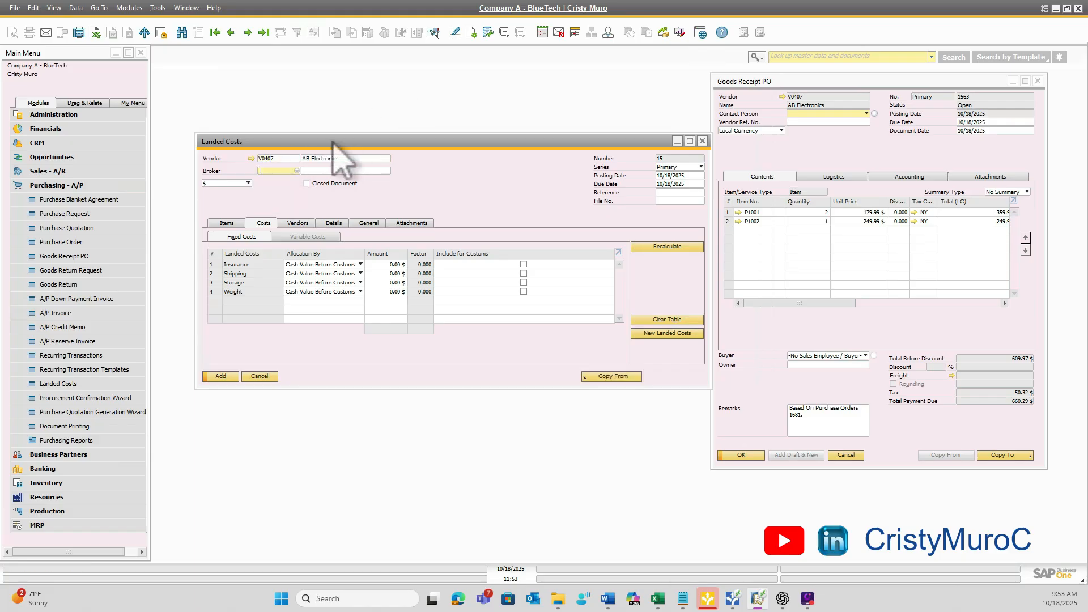
text(v9)
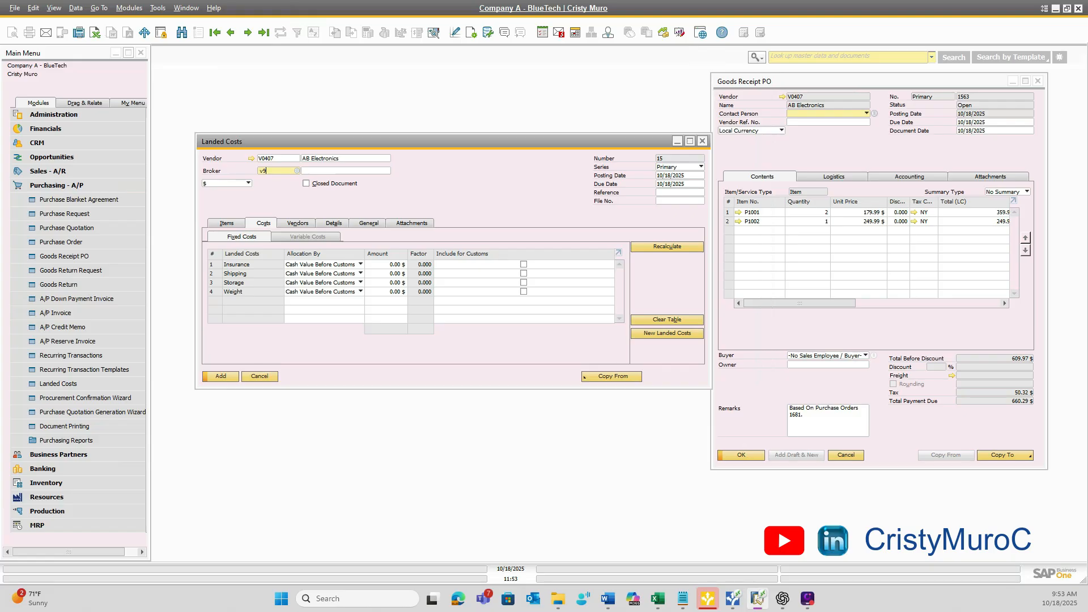
text(0009)
key(Tab)
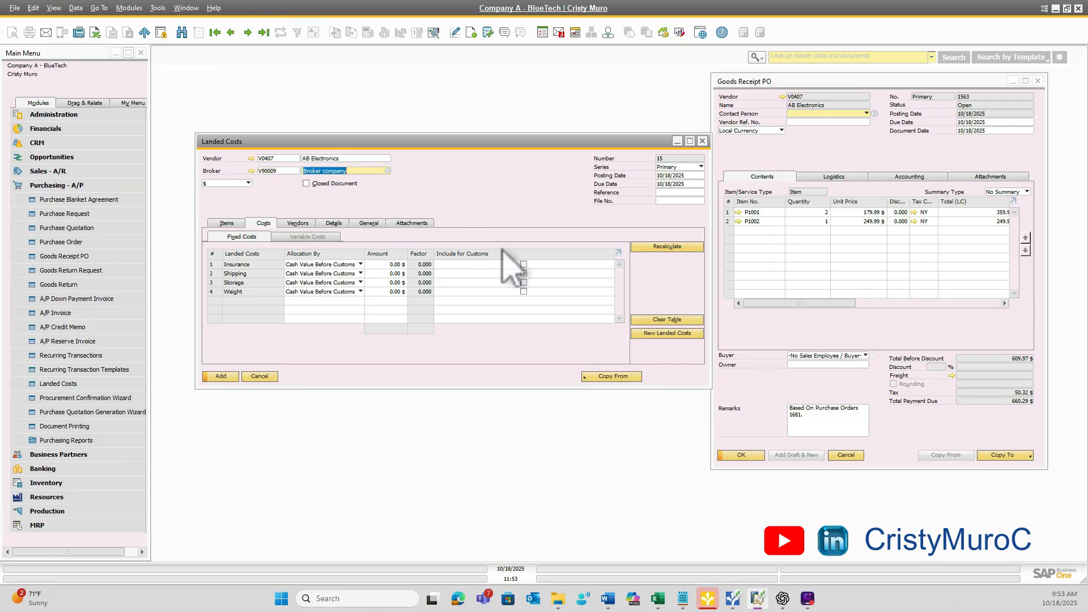
Check which goods receipt POs can be copied into the new landed costs document
click(632, 378)
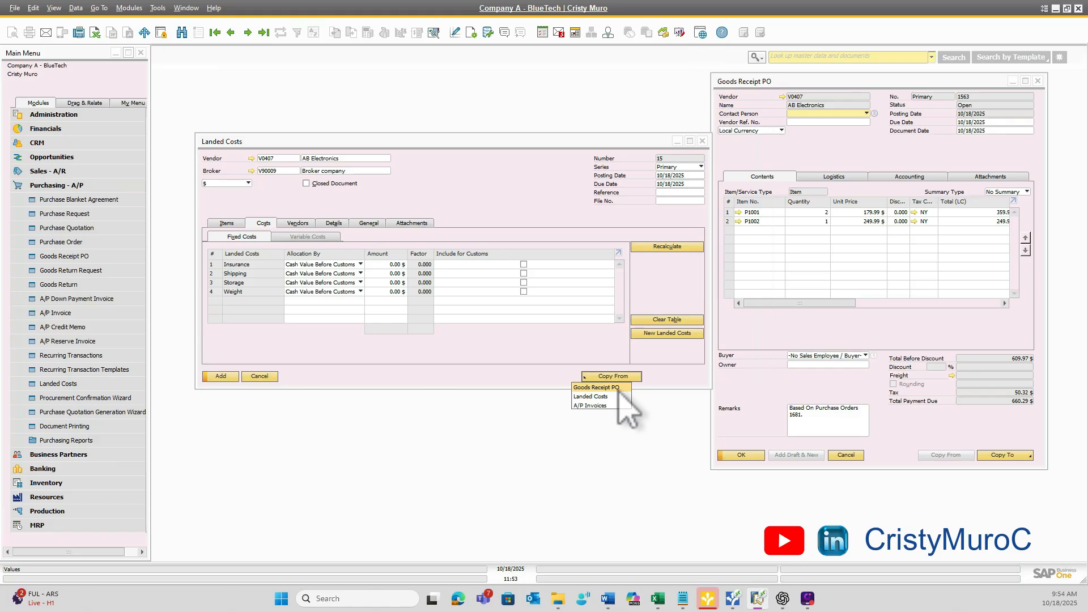
click(615, 388)
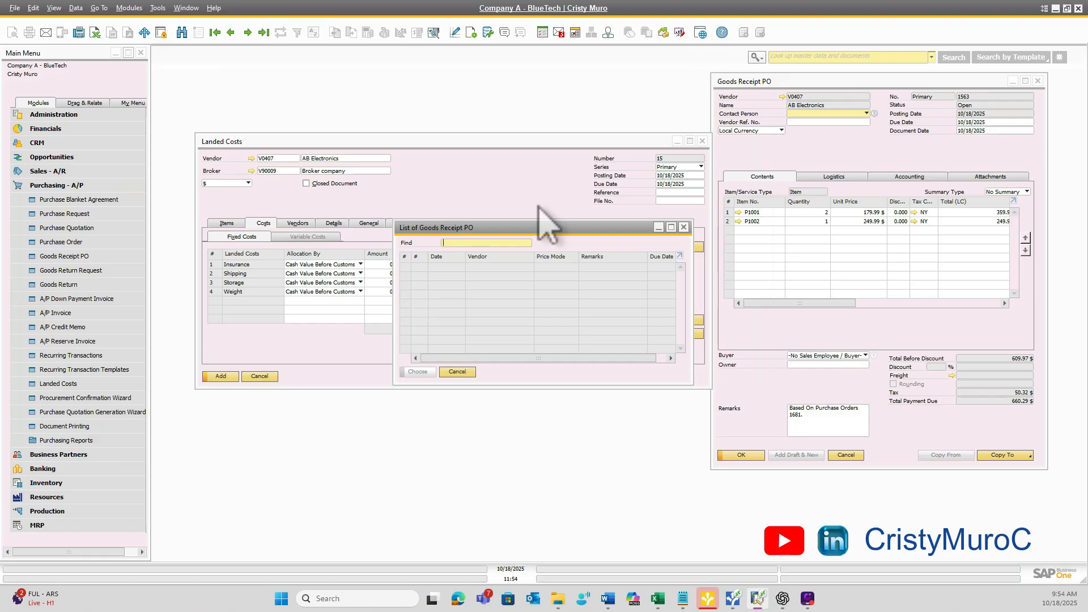
click(472, 371)
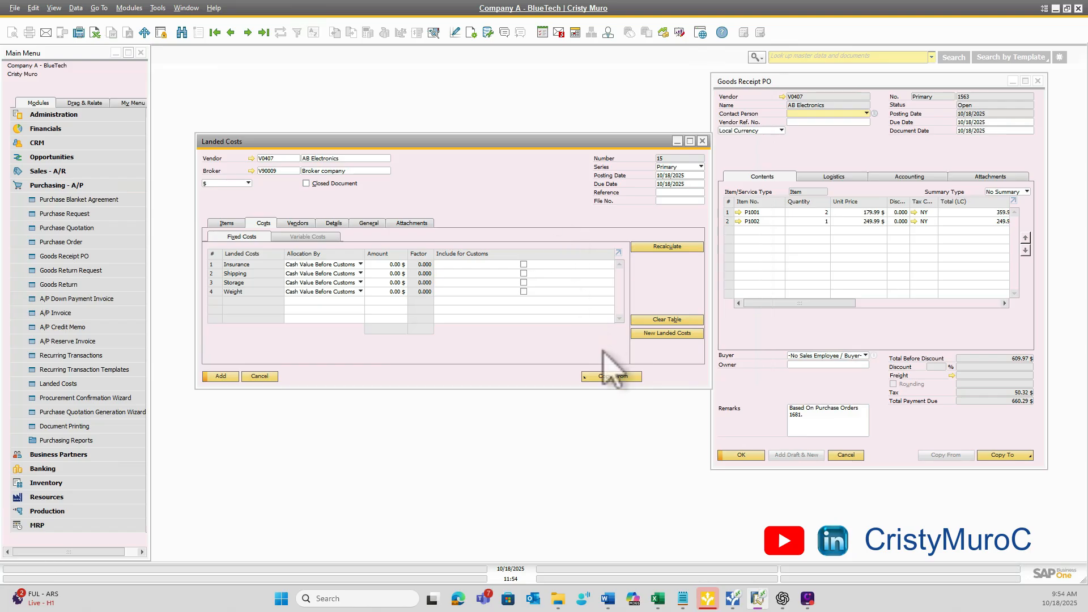
Copy landed costs document 14 into the new landed costs document
click(620, 376)
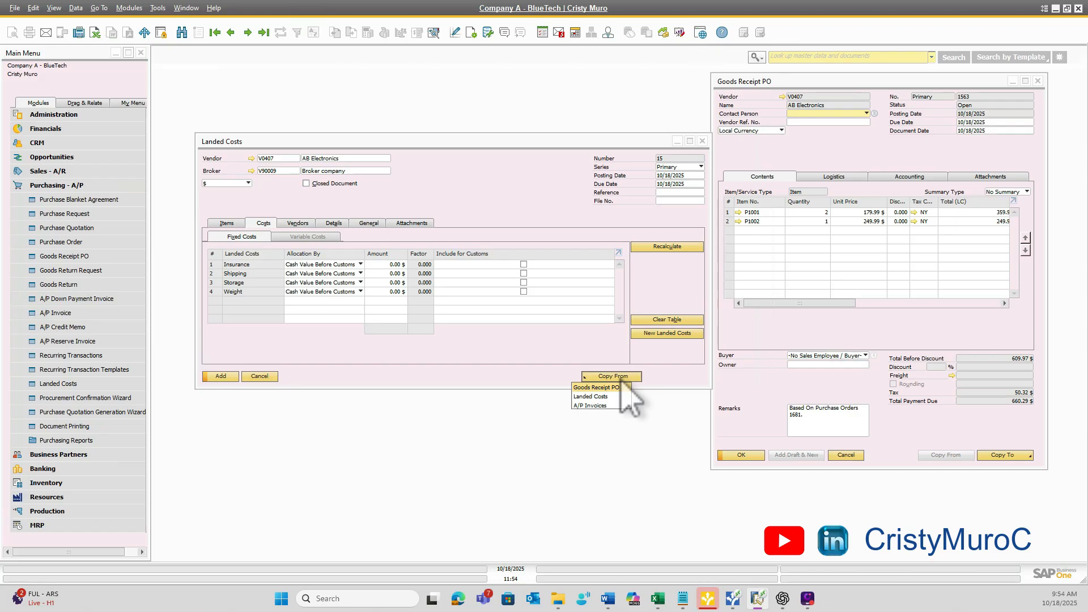
click(592, 396)
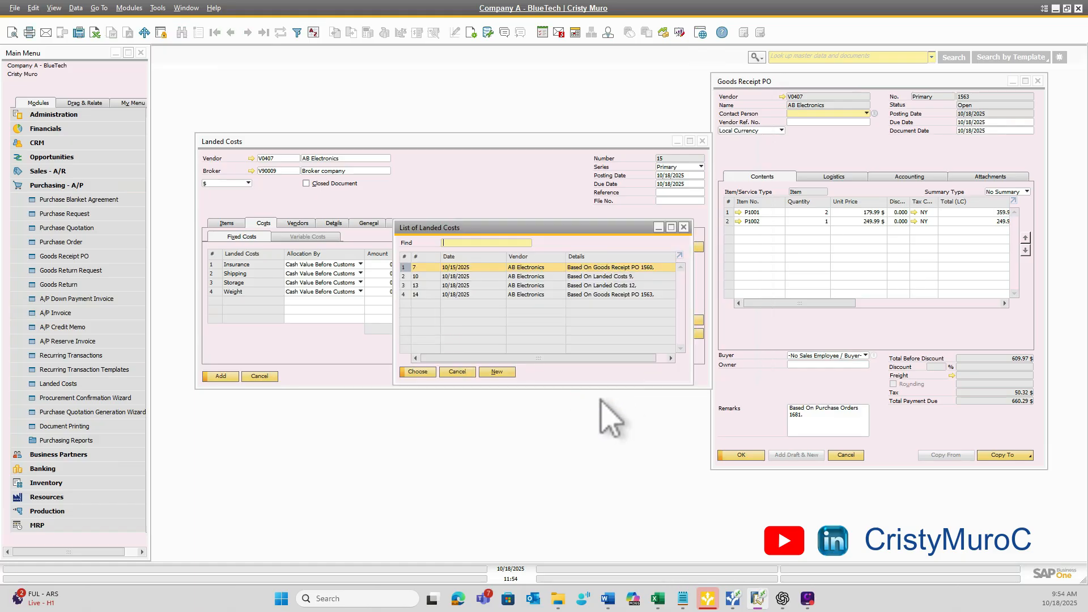
click(491, 294)
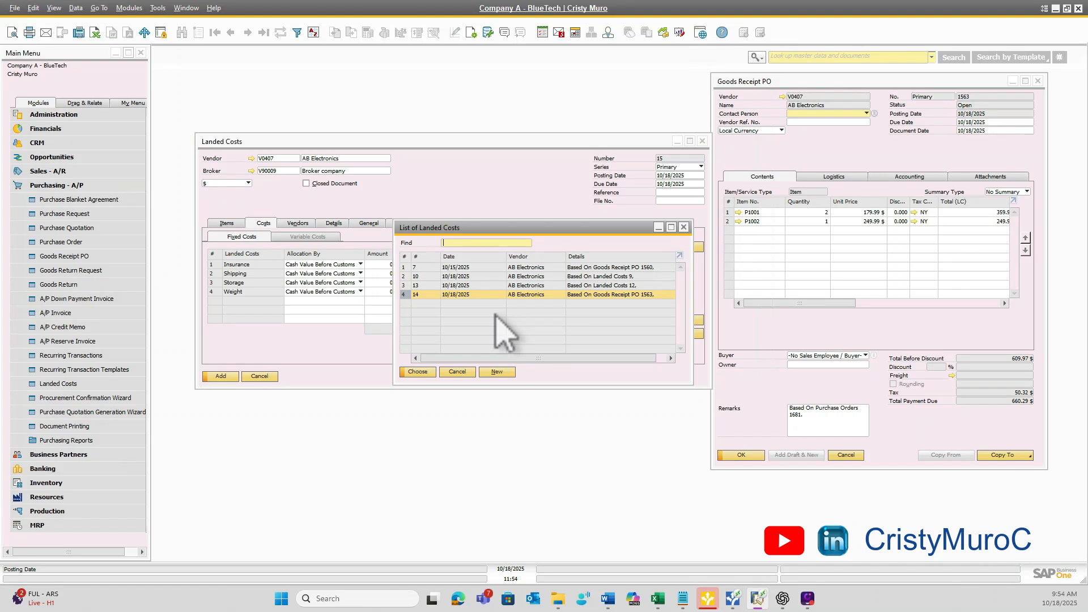
click(420, 373)
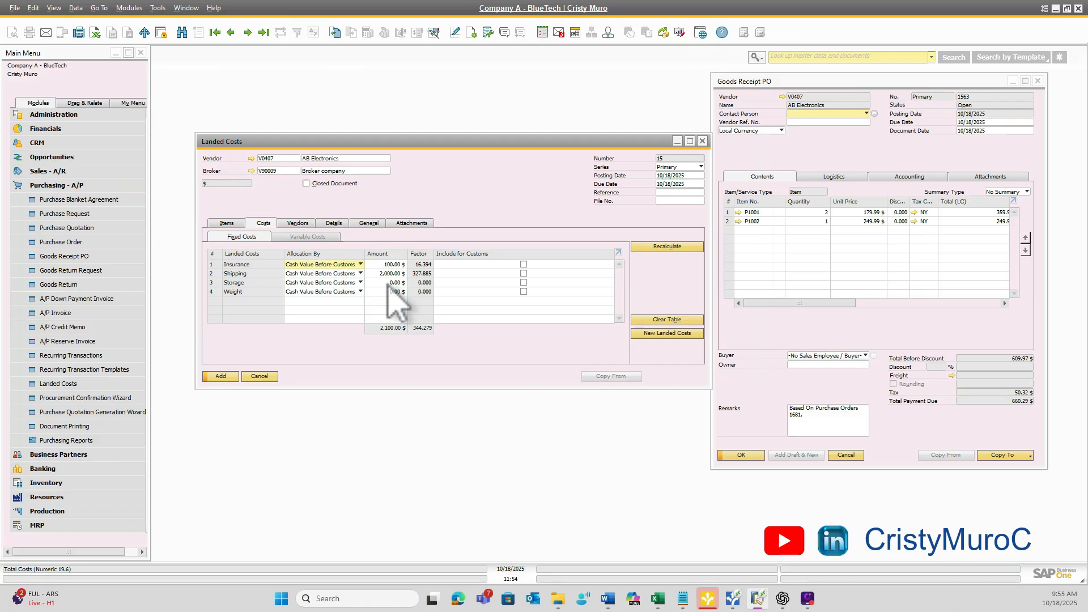
Clear the Insurance and Shipping amounts and add the landed costs document
click(395, 265)
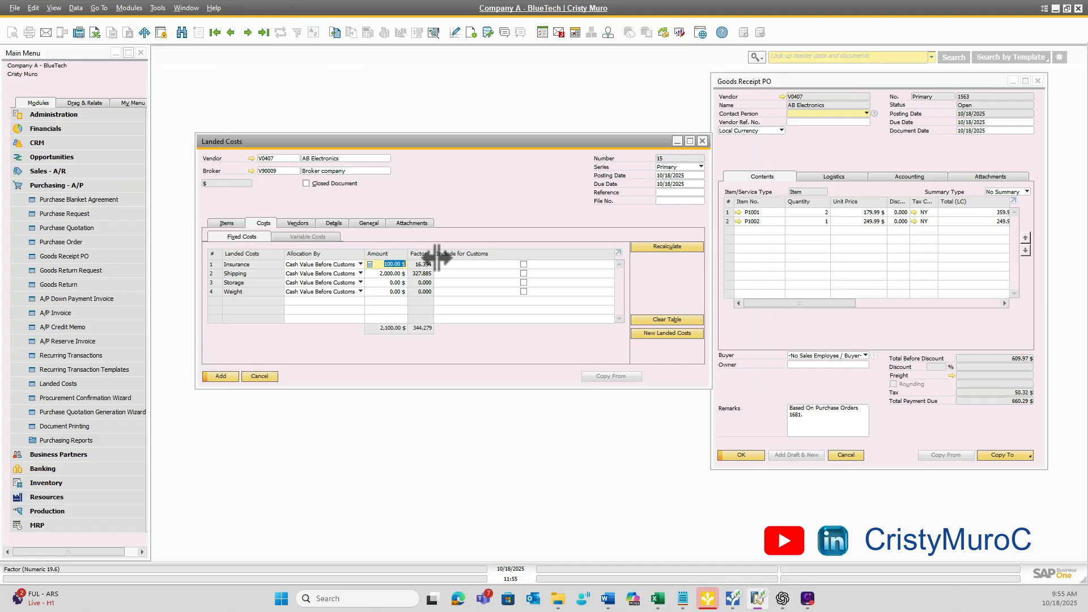
key(Delete)
click(404, 273)
key(Delete)
click(403, 282)
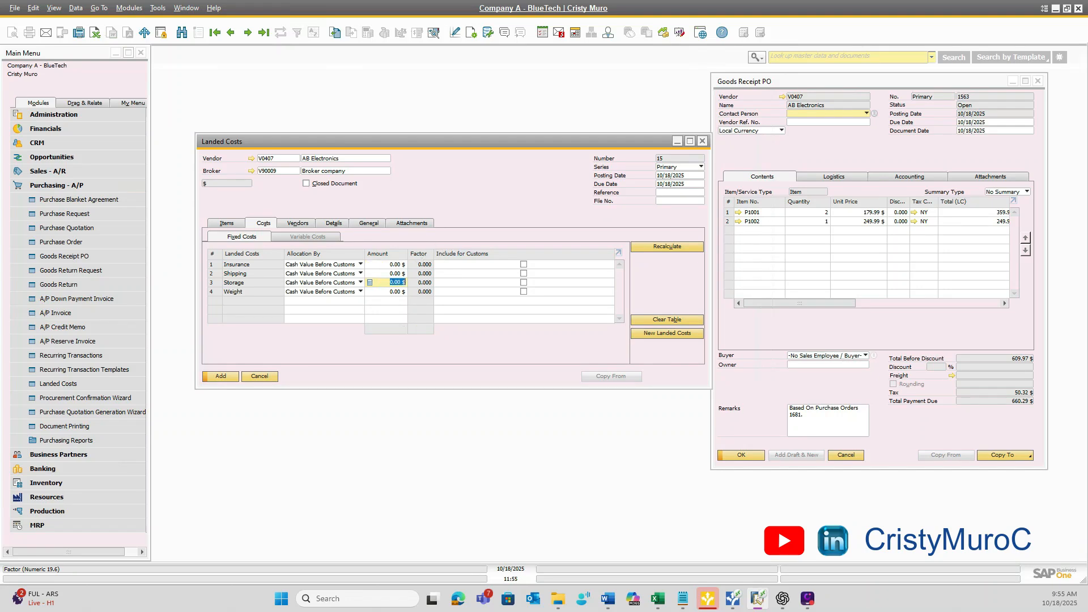
click(221, 376)
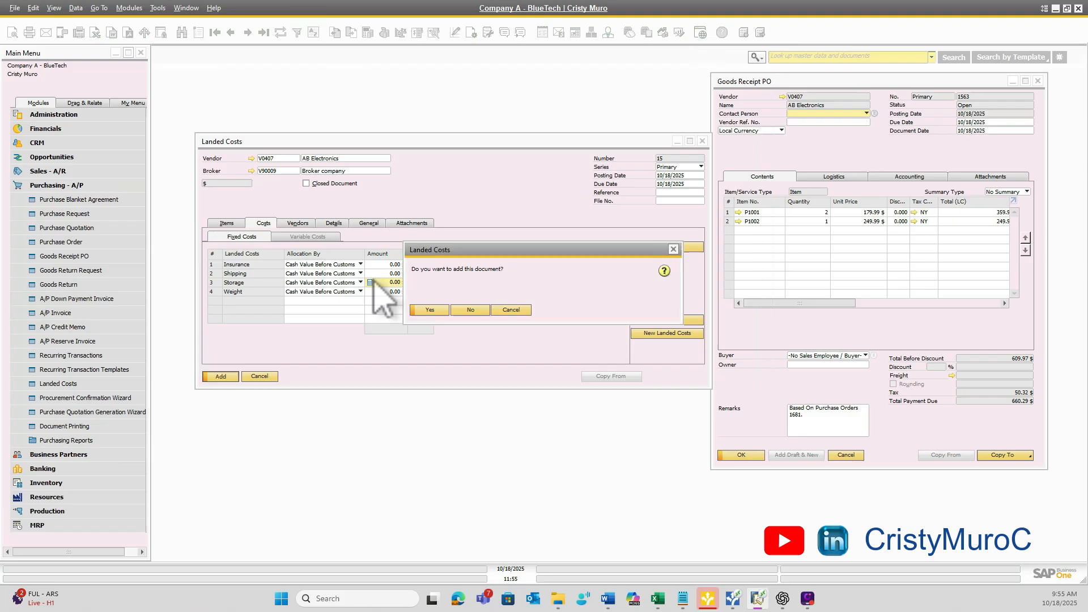
click(425, 311)
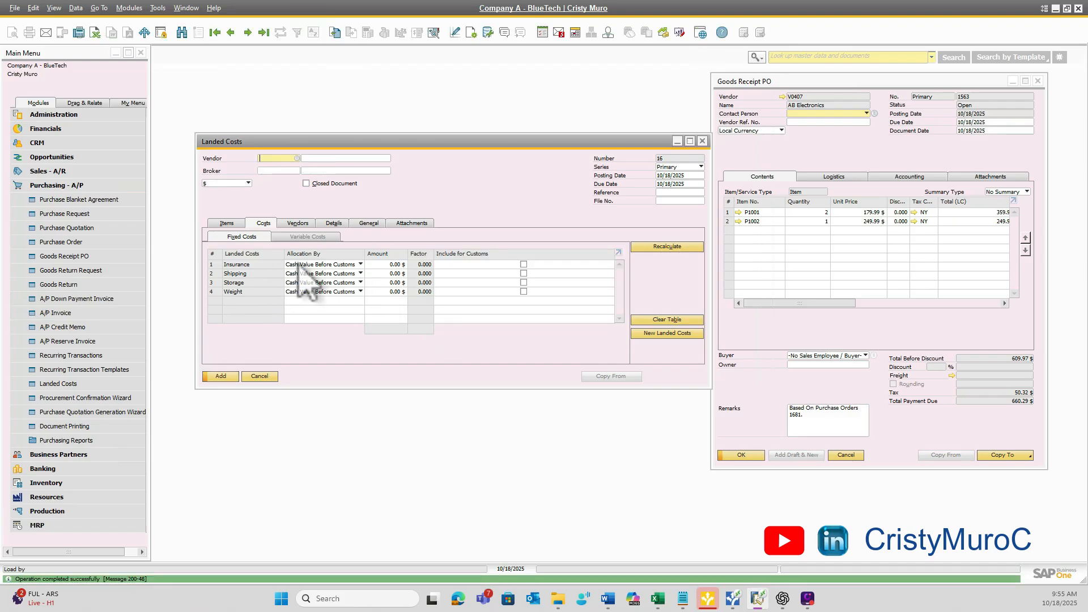
Examine the journal entry of the last added landed costs document beside its record, with the Goods Receipt PO window minimized
click(230, 33)
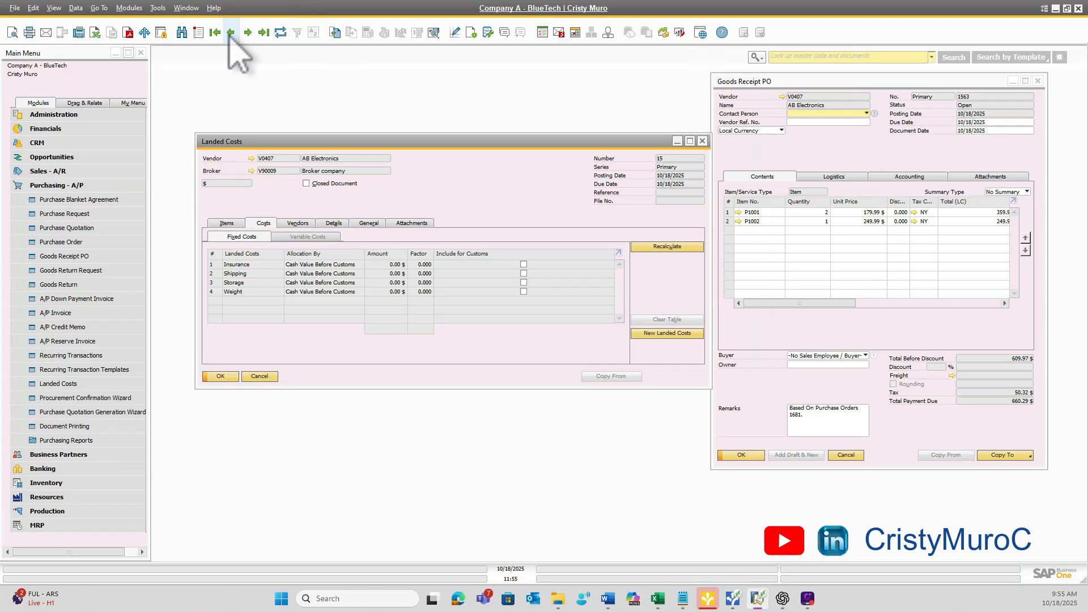
click(368, 223)
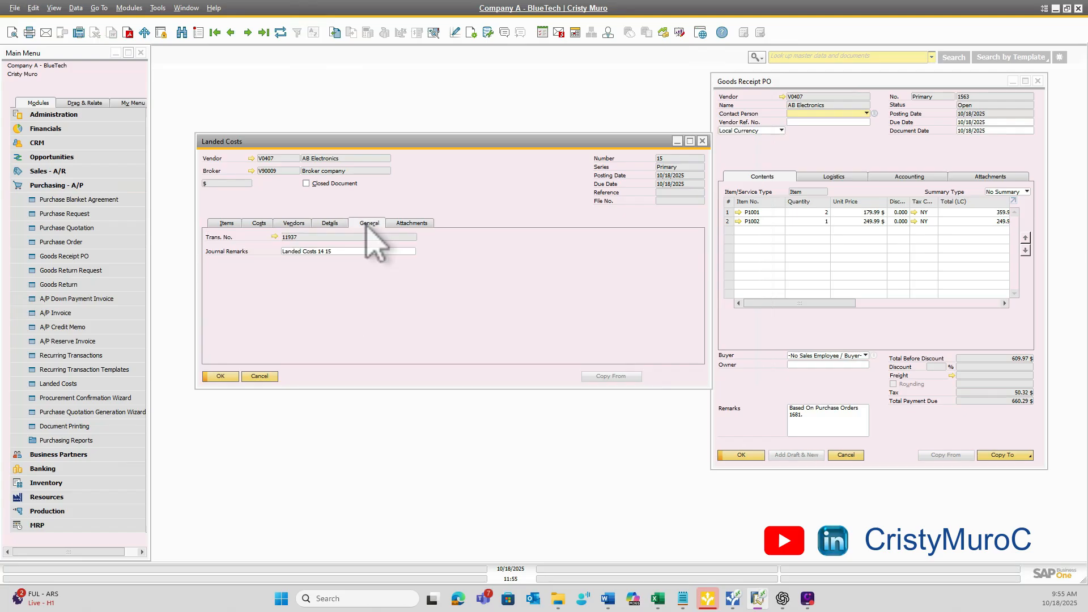
click(275, 237)
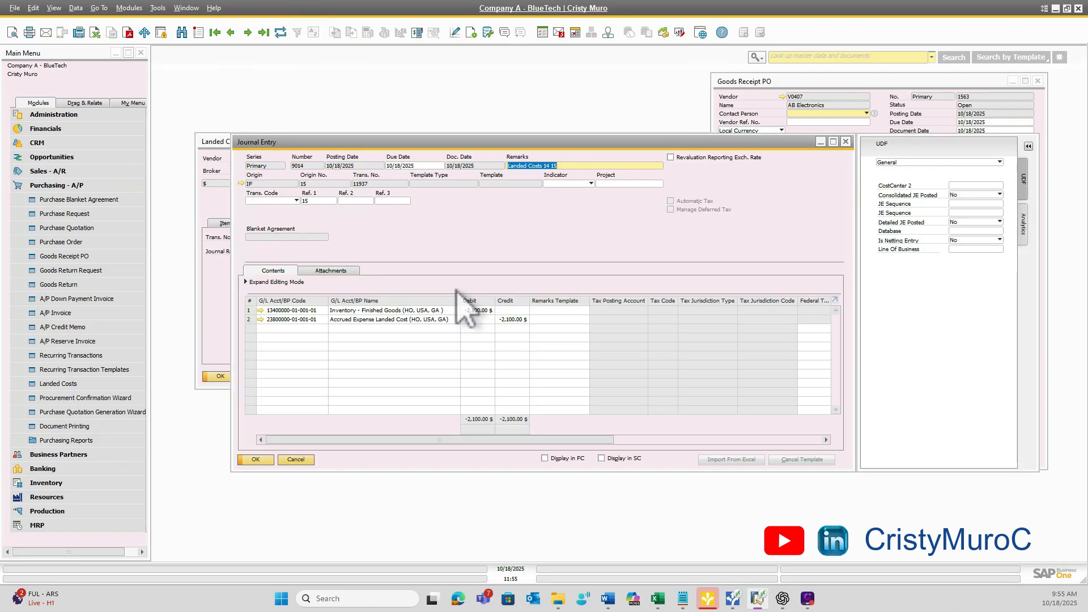
drag(368, 143, 555, 186)
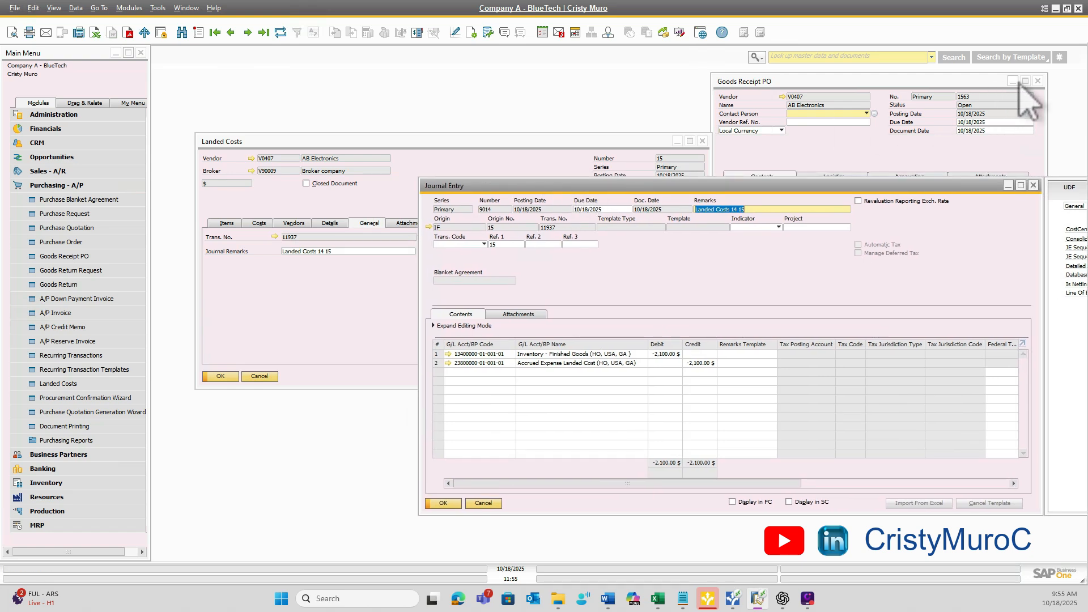
click(966, 119)
drag(557, 187, 561, 187)
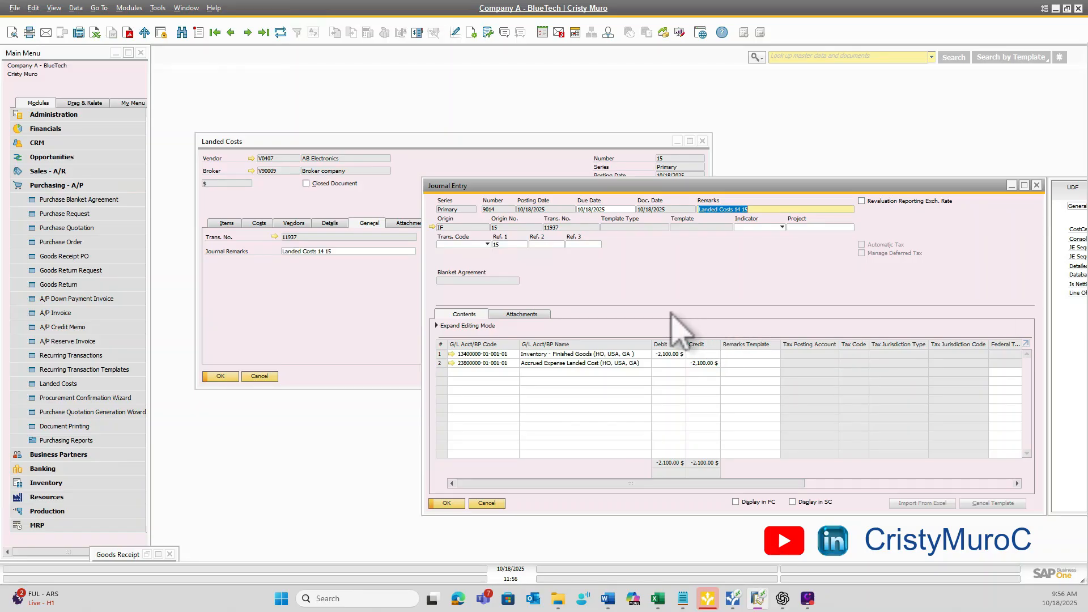
Compare the reversal journal entry with the preceding landed costs entry, close it and show the landed costs document's items
click(231, 38)
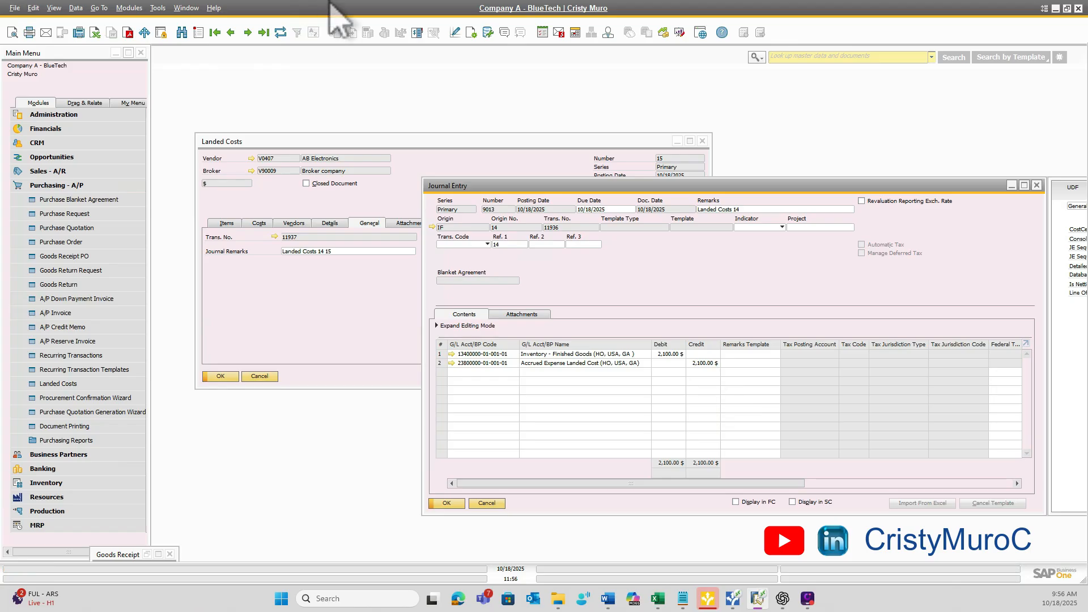
click(247, 33)
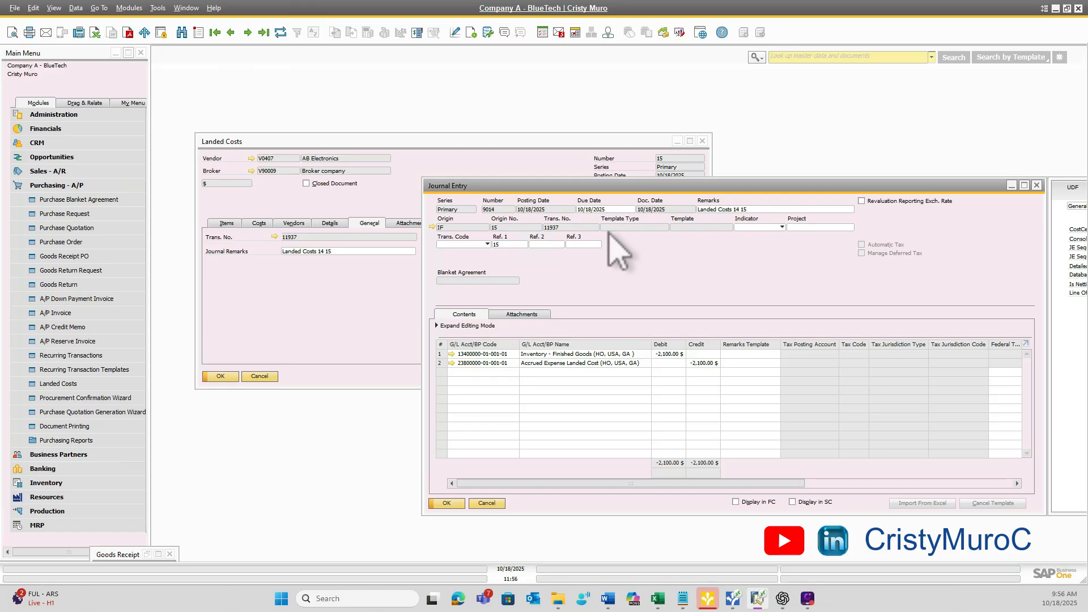
click(486, 503)
click(225, 223)
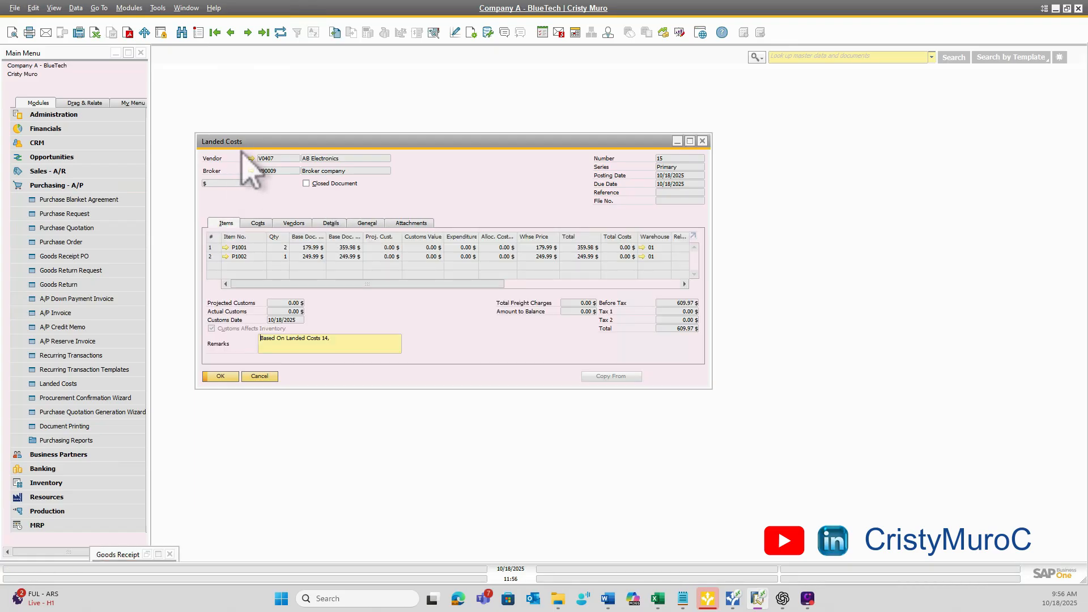
Start a new landed costs document with vendor V0407 and broker V90009
click(199, 34)
text(V0407)
key(Tab)
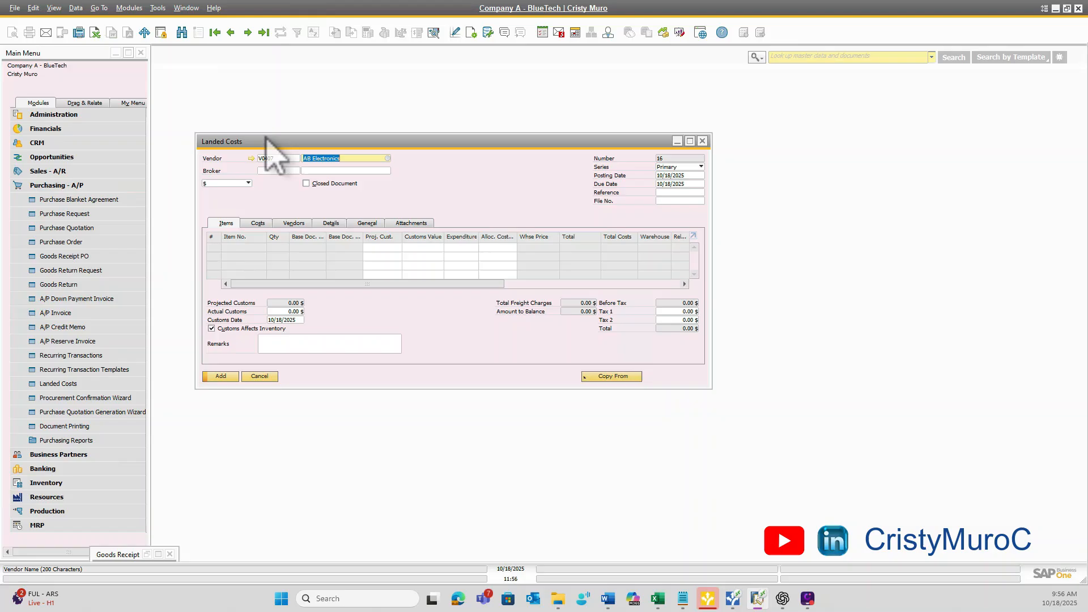
click(271, 172)
text(v90009)
key(Tab)
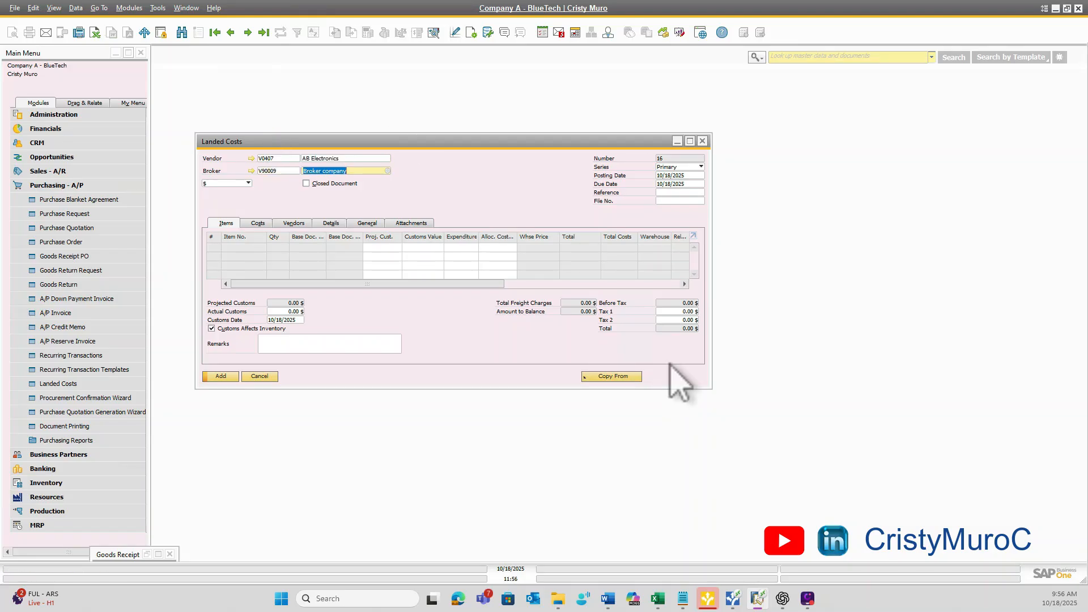
Copy landed costs document 15 into the new landed costs document
click(626, 377)
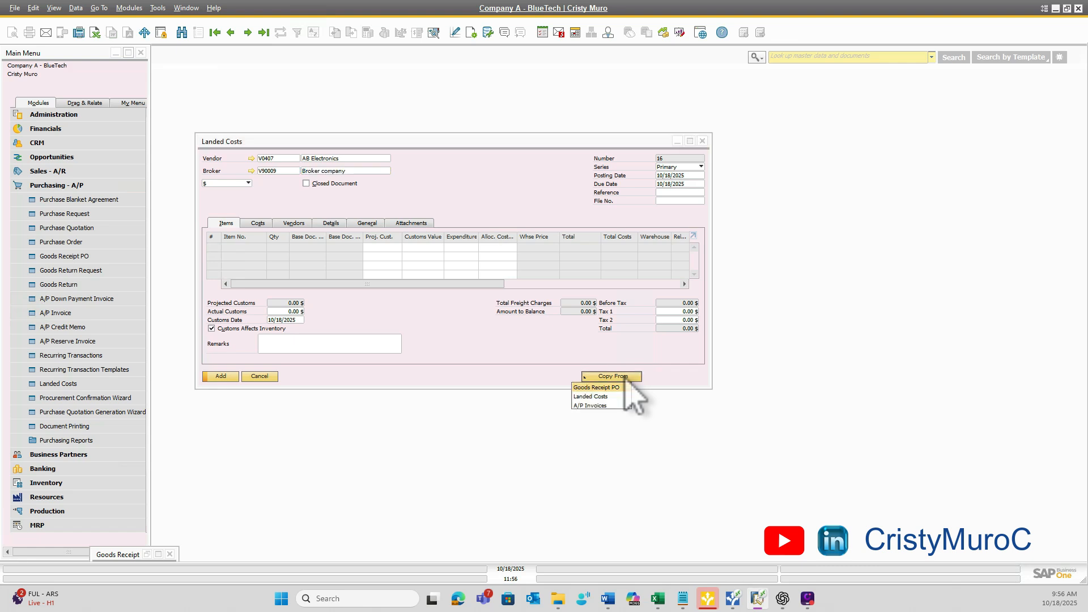
click(611, 396)
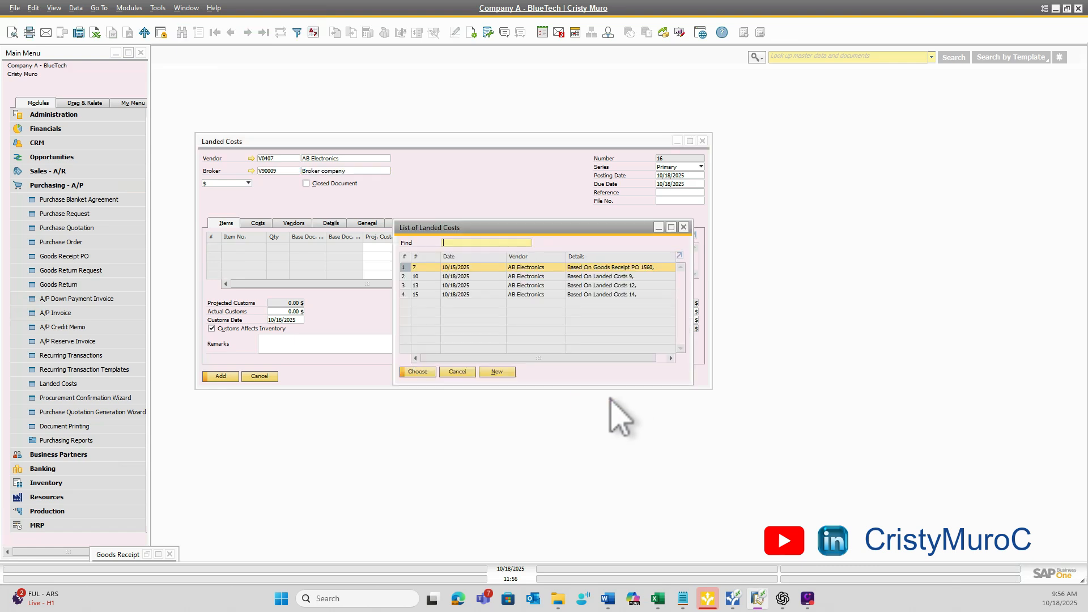
click(455, 294)
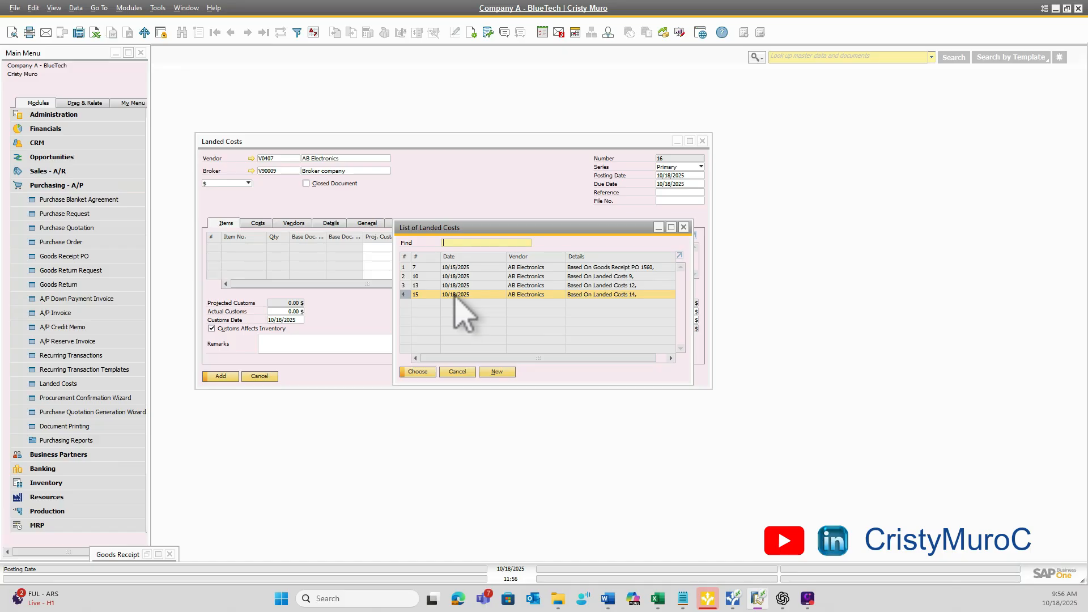
click(423, 371)
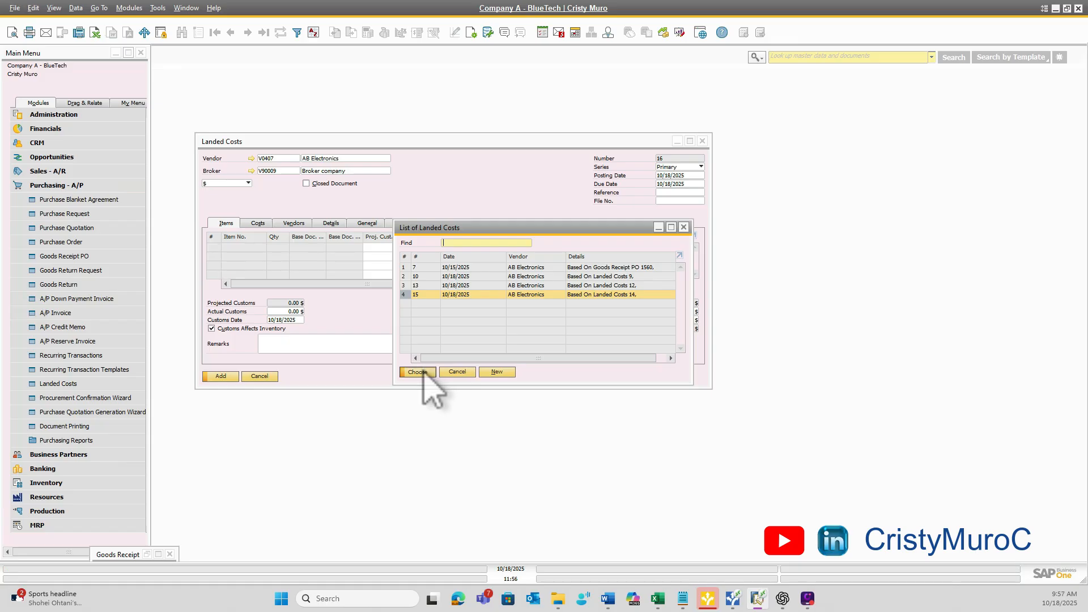
Set the Insurance cost to 1,000 and the Shipping cost to 2,000, and add the landed costs document
click(265, 222)
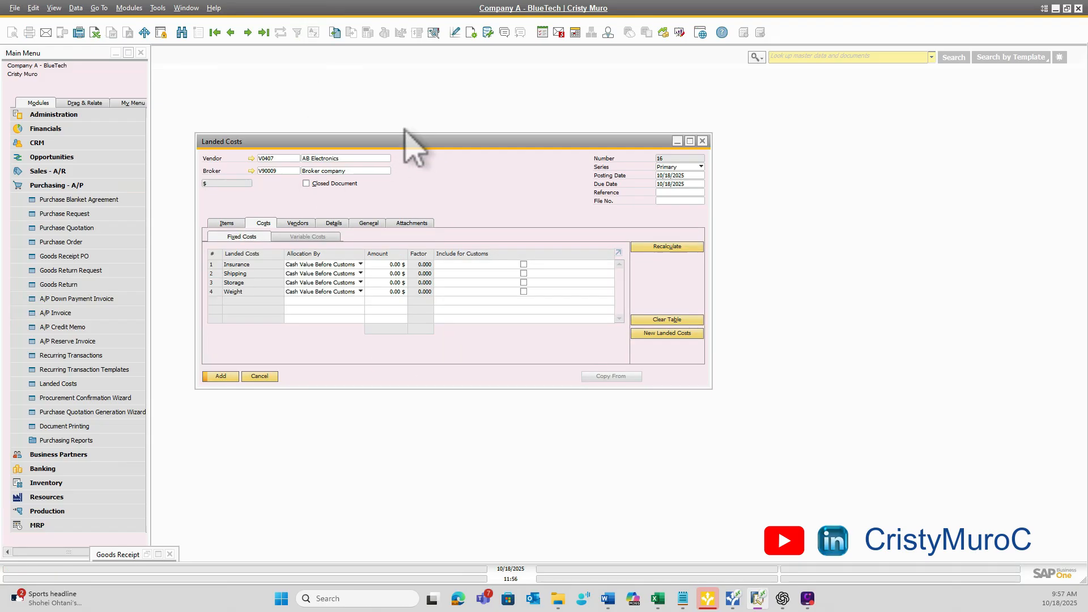
click(397, 264)
text(1000)
key(Down)
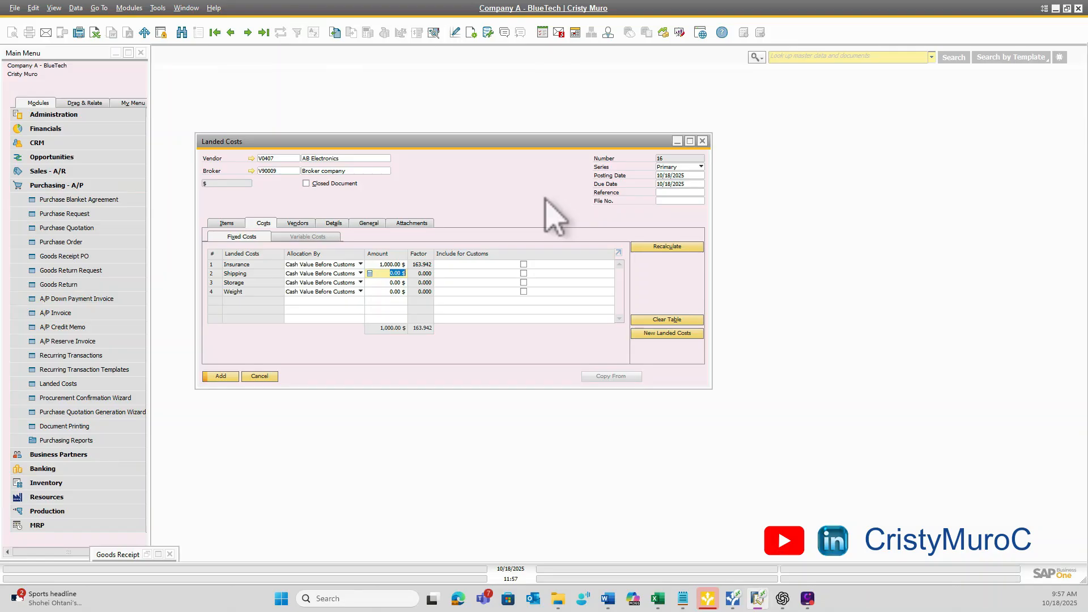
text(200)
key(Down)
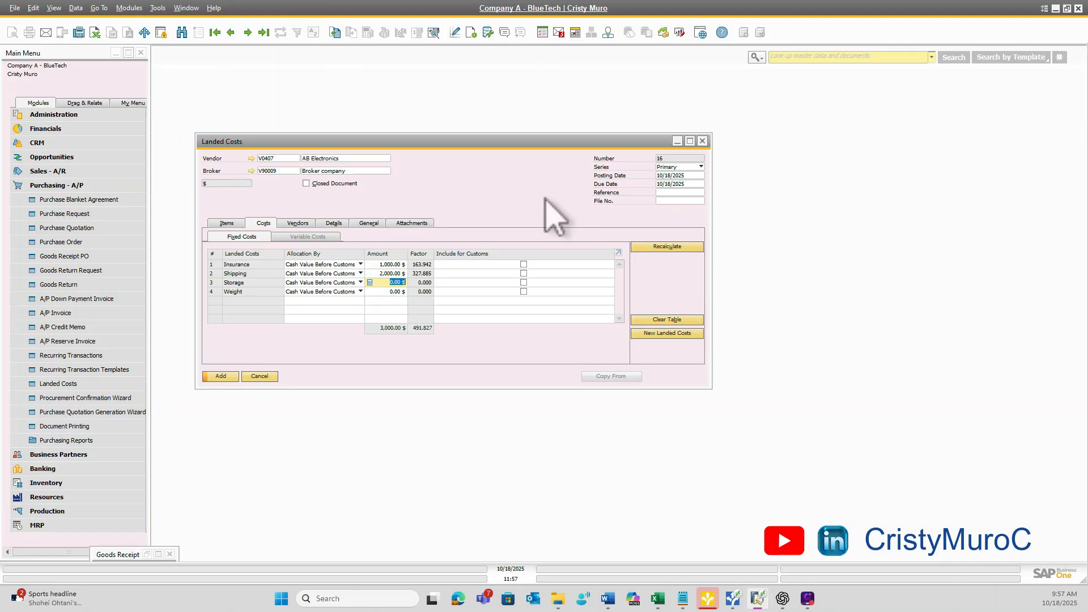
click(222, 376)
click(430, 309)
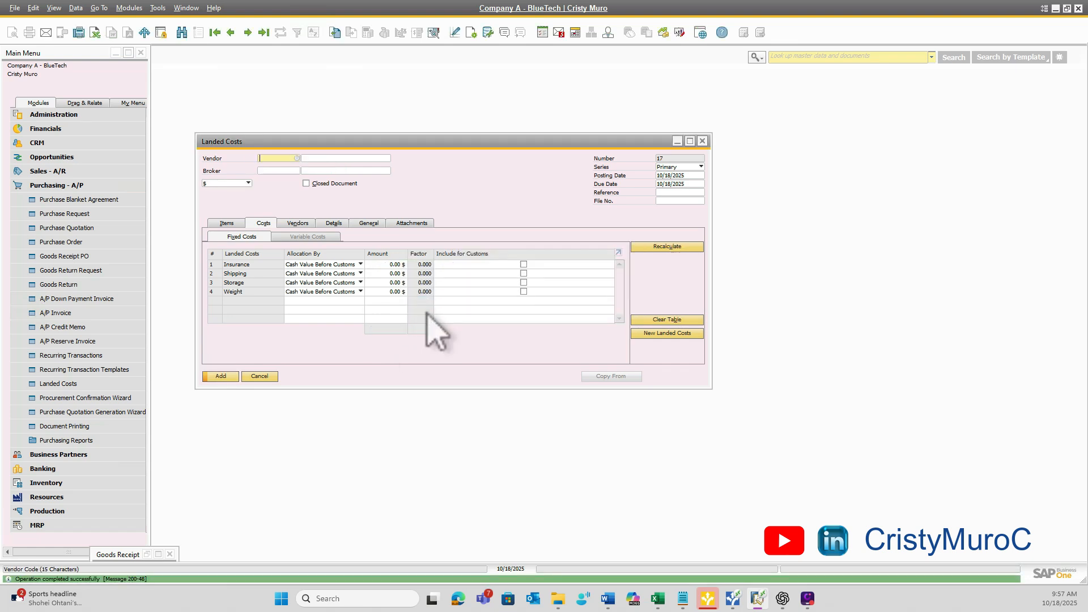
Review the journal entry of the last added landed costs document and display that document's relationship map
click(231, 32)
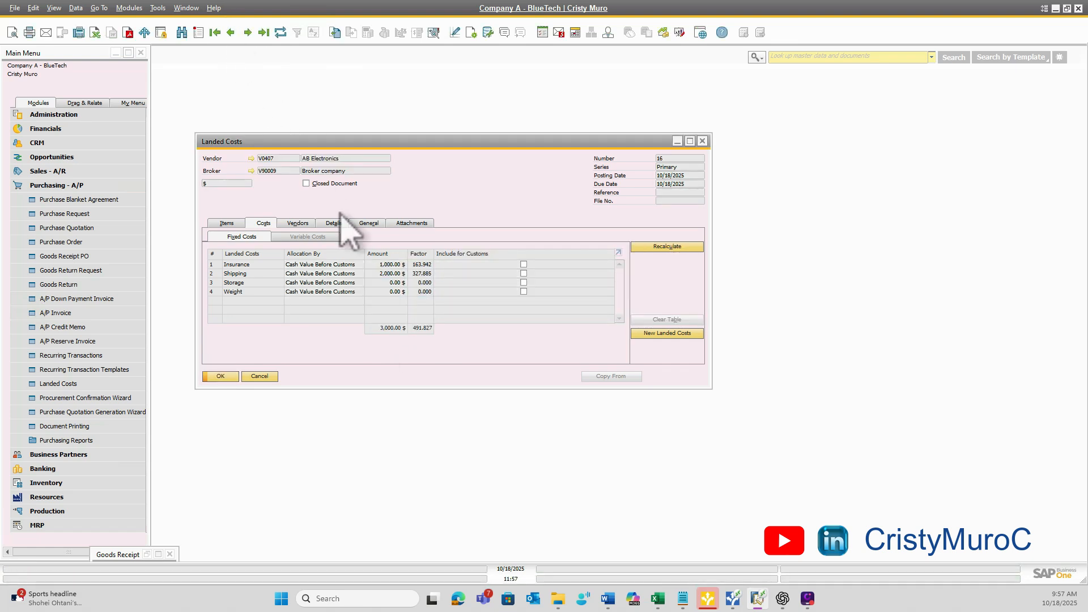
click(369, 223)
click(274, 237)
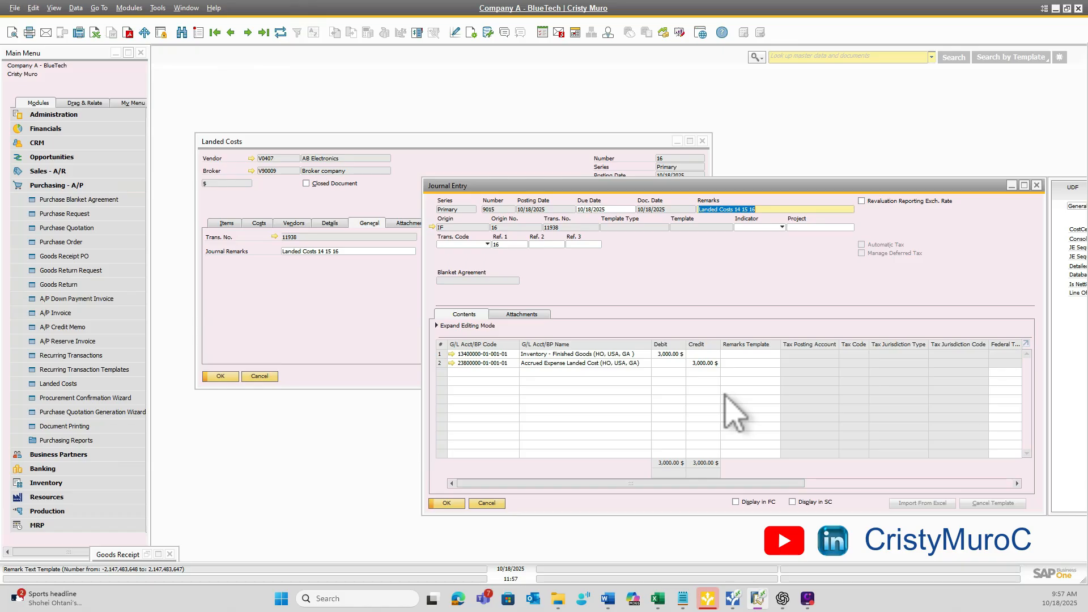
click(487, 502)
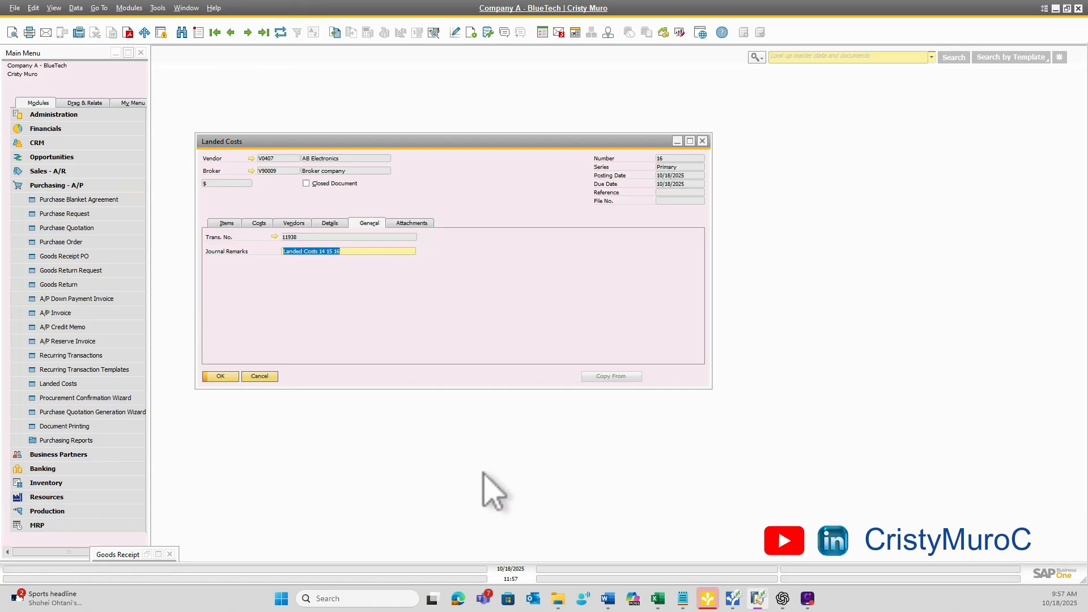
right_click(486, 193)
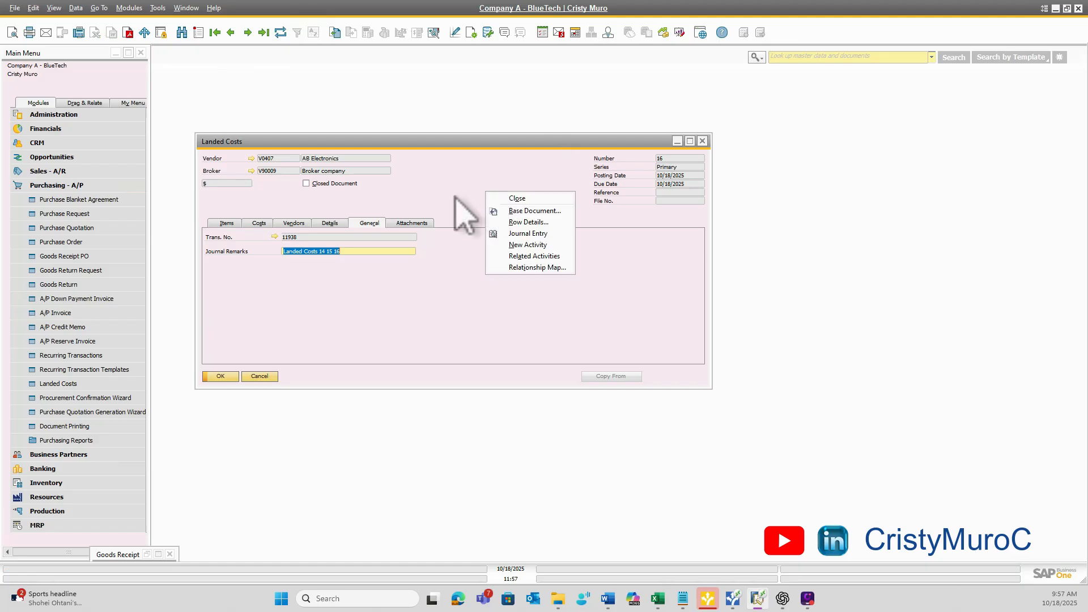
click(532, 267)
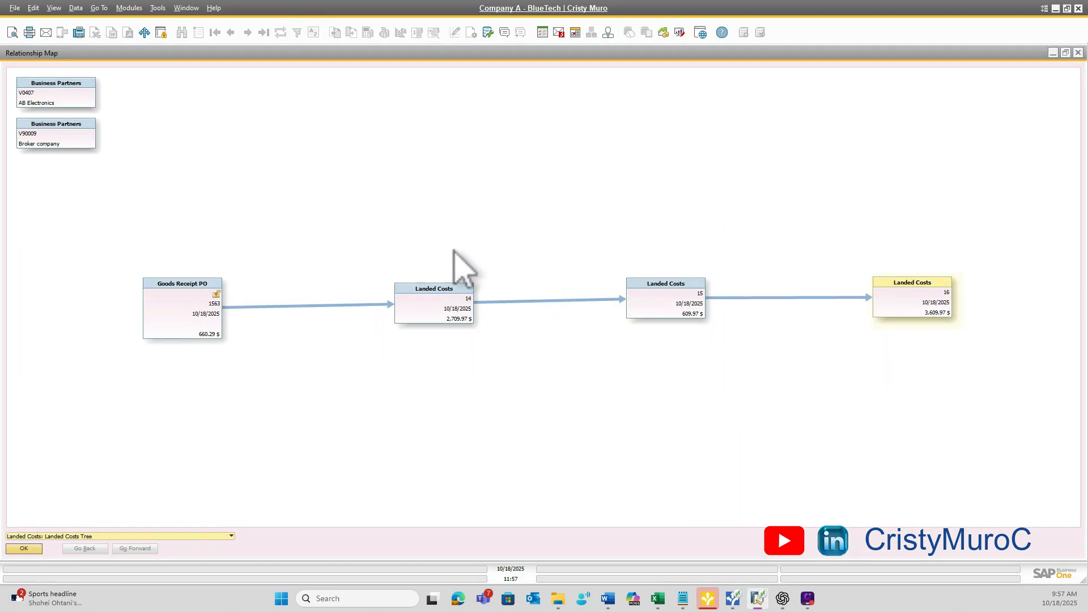